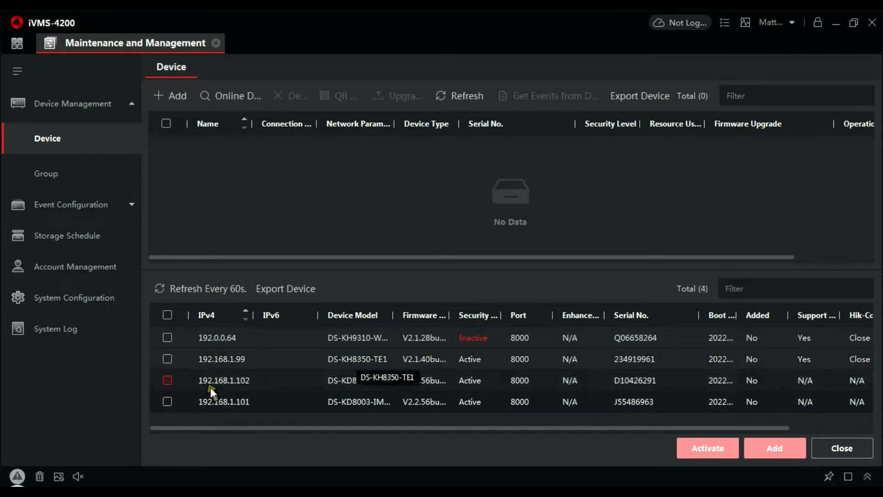
- Tick the online door station at 192.168.1.101 in the discovered device list
{"action": "left_click", "coordinate": [167, 402]}
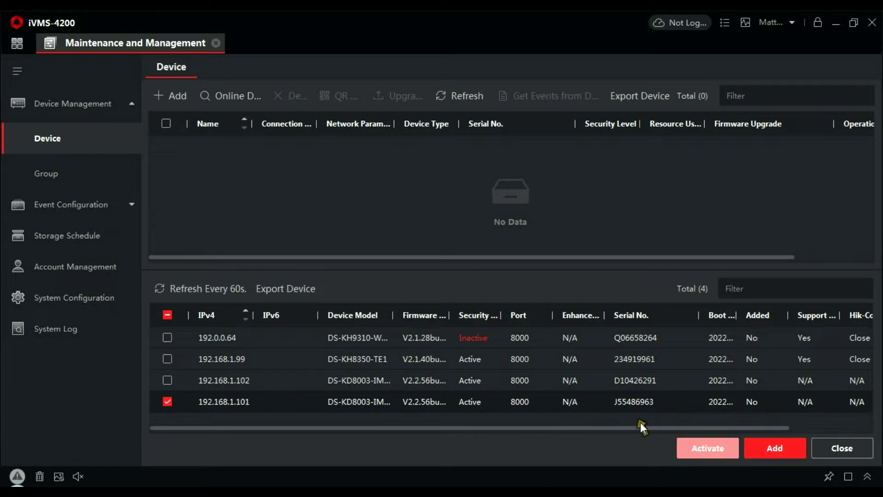
- Add 192.168.1.101 as 'Door 1' with user admin, its password, and time synchronization on
{"action": "left_click", "coordinate": [781, 450]}
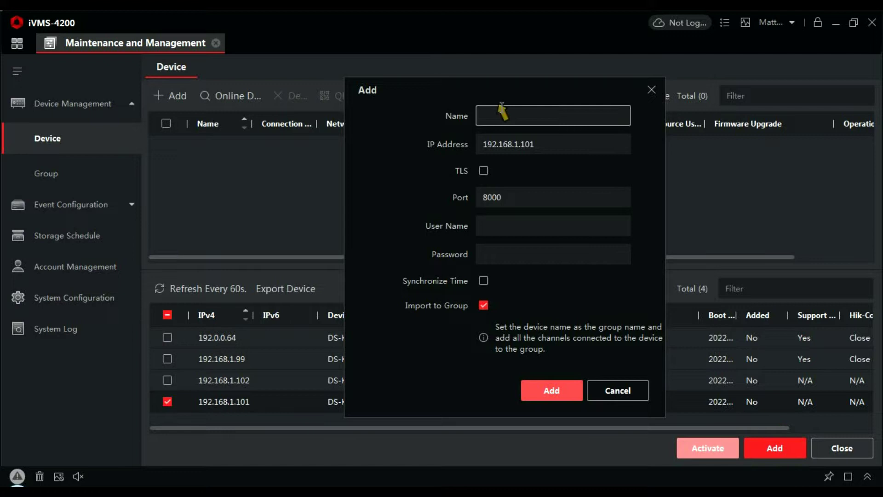
{"action": "left_click", "coordinate": [502, 113]}
{"action": "type", "text": "D"}
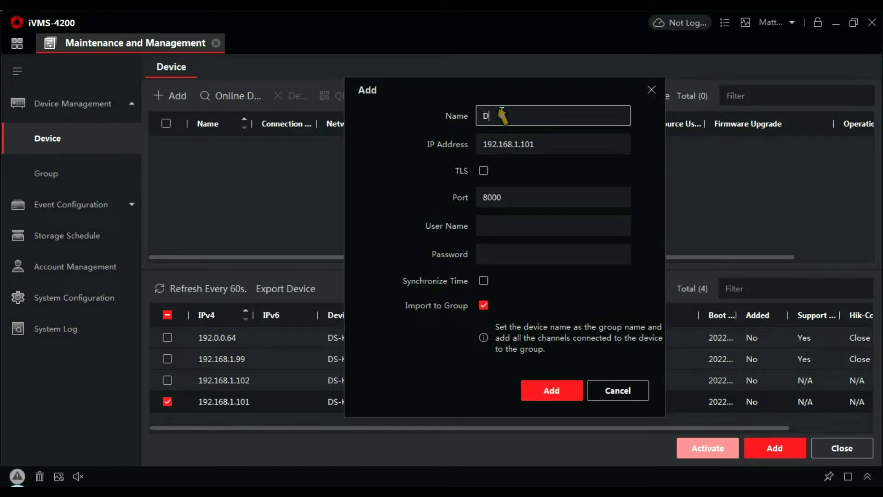
{"action": "type", "text": "oor 1"}
{"action": "left_click", "coordinate": [498, 231]}
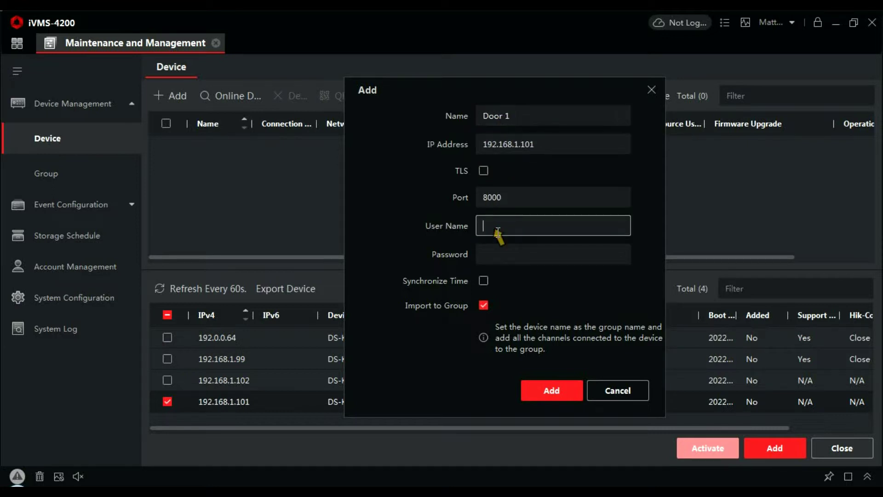
{"action": "type", "text": "admin"}
{"action": "key", "text": "Tab"}
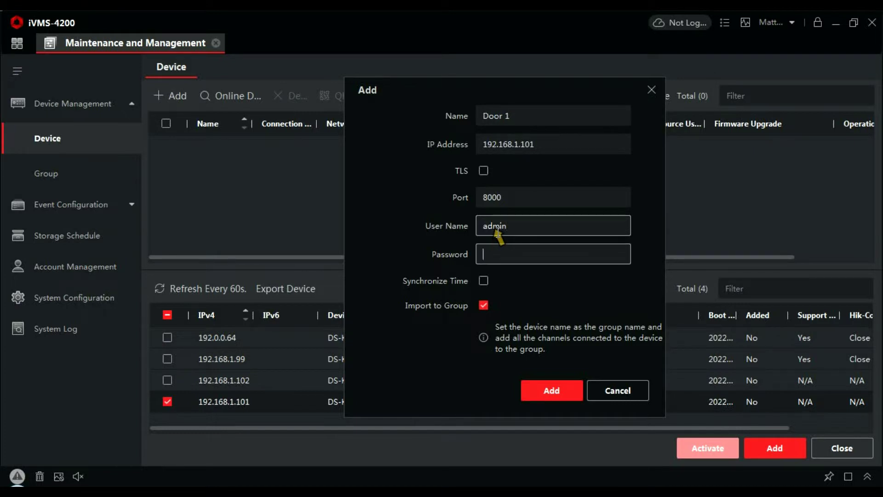
{"action": "type", "text": "admin123"}
{"action": "left_click", "coordinate": [483, 280]}
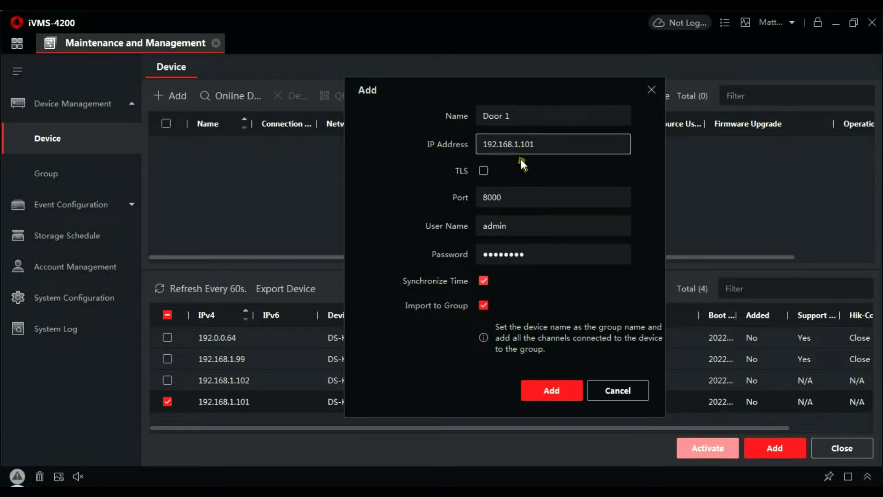
{"action": "left_click", "coordinate": [554, 390]}
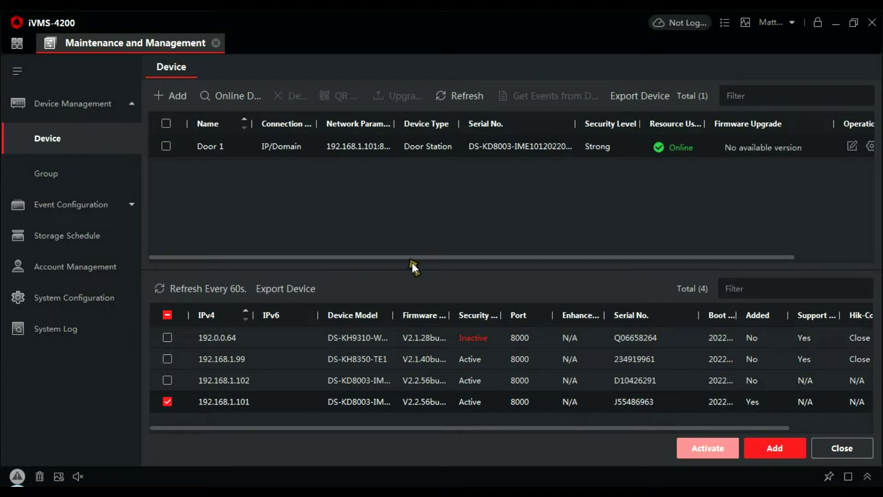
- Add the door station at 192.168.1.102 under the name 'Door 2'
{"action": "left_click", "coordinate": [168, 402]}
{"action": "left_click", "coordinate": [775, 447]}
{"action": "left_click", "coordinate": [497, 116]}
{"action": "type", "text": "D"}
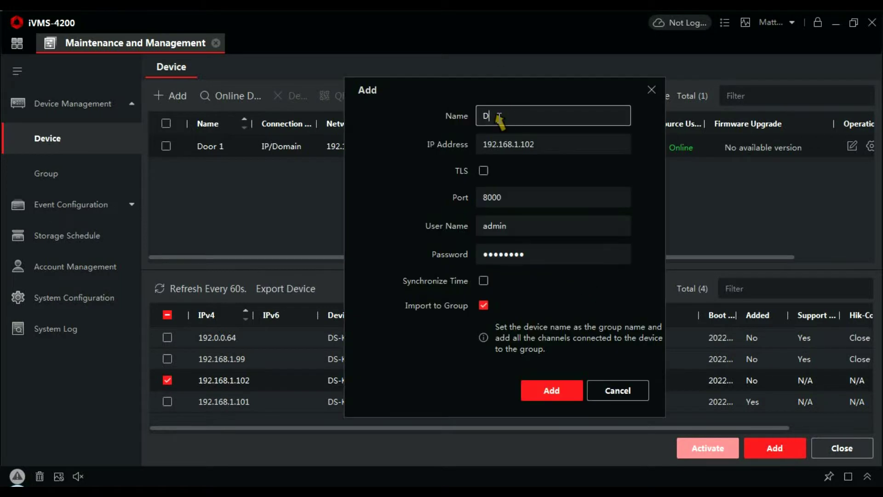
{"action": "type", "text": "oor 2"}
{"action": "left_click", "coordinate": [552, 390]}
- Add the indoor station at 192.168.1.99 as '8350 wall' with time synchronization enabled
{"action": "left_click", "coordinate": [168, 359]}
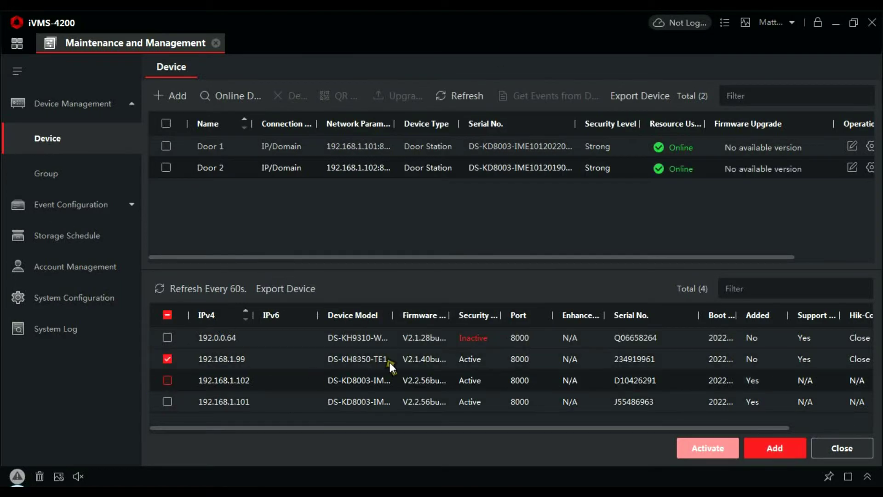
{"action": "left_click", "coordinate": [775, 447]}
{"action": "left_click", "coordinate": [553, 118]}
{"action": "type", "text": "8350 "}
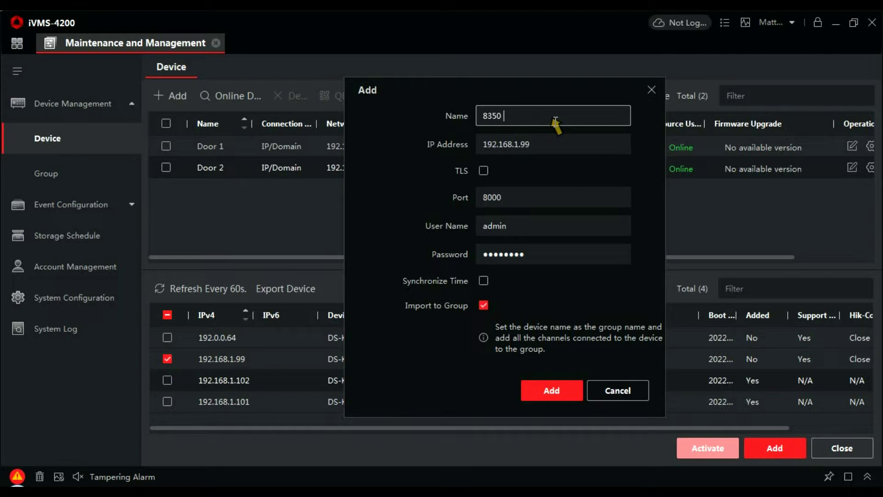
{"action": "type", "text": "wall"}
{"action": "left_click", "coordinate": [483, 281]}
{"action": "left_click", "coordinate": [564, 390]}
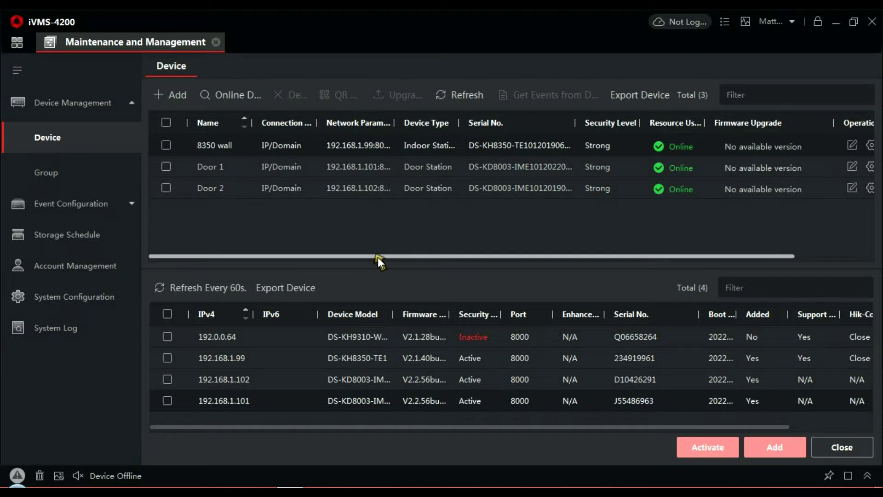
- Open Door 1's remote configuration and maximize the window
{"action": "left_click", "coordinate": [165, 166]}
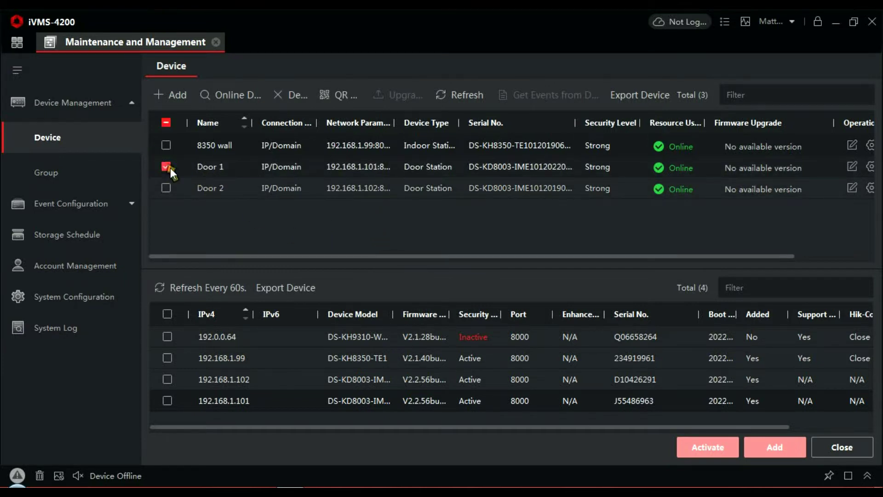
{"action": "left_click", "coordinate": [306, 254]}
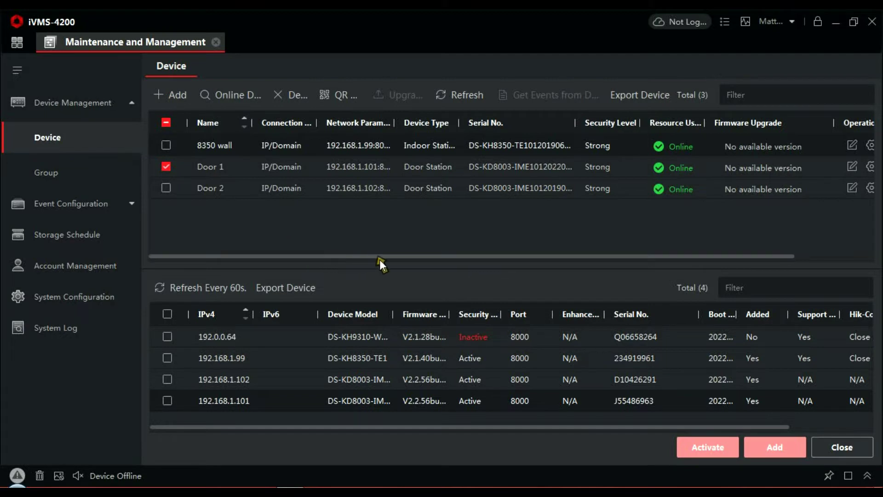
{"action": "left_click_drag", "start_coordinate": [389, 256], "coordinate": [584, 261]}
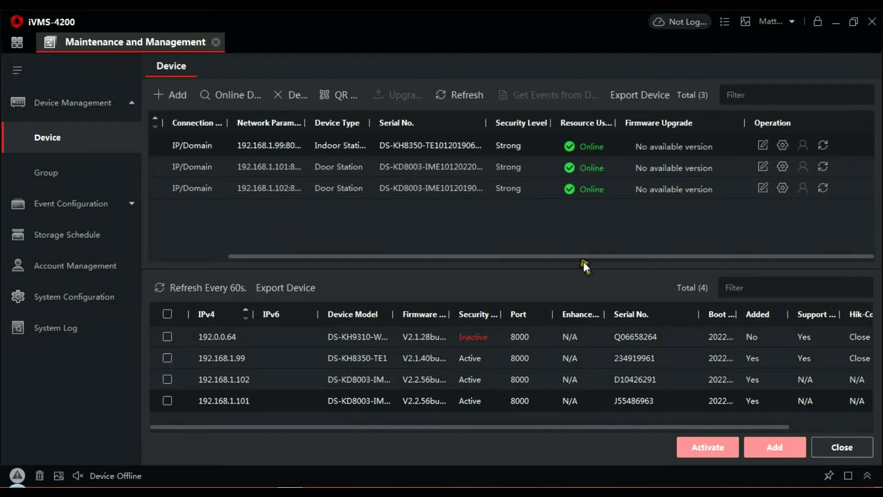
{"action": "left_click", "coordinate": [783, 167]}
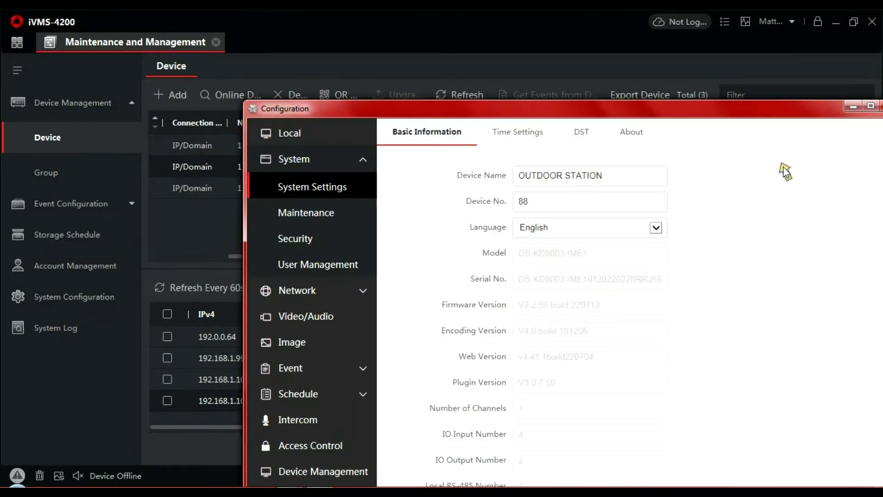
{"action": "double_click", "coordinate": [772, 106]}
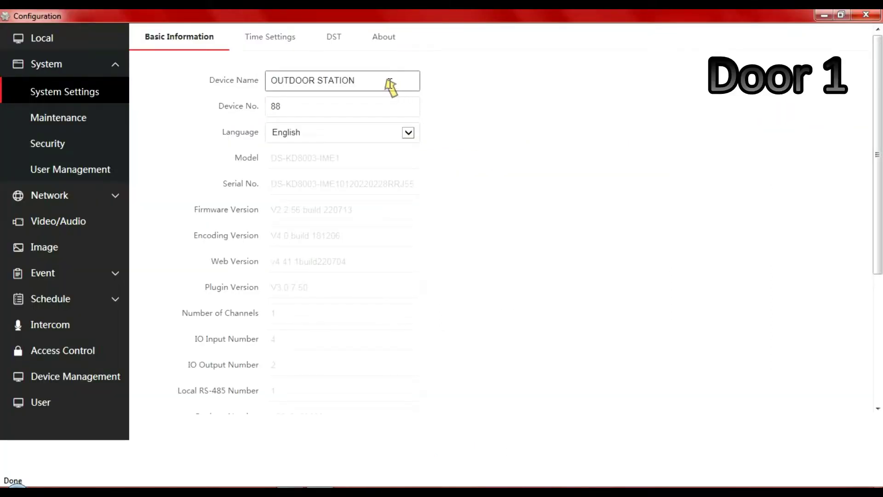
- Change Door 1's Device Name from OUTDOOR STATION to 'Front Door'
{"action": "left_click_drag", "start_coordinate": [391, 85], "coordinate": [270, 80]}
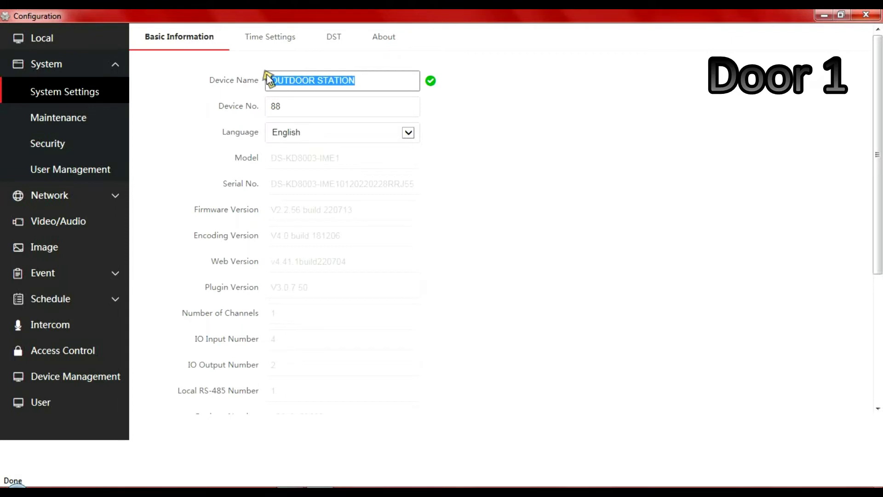
{"action": "type", "text": "Fr"}
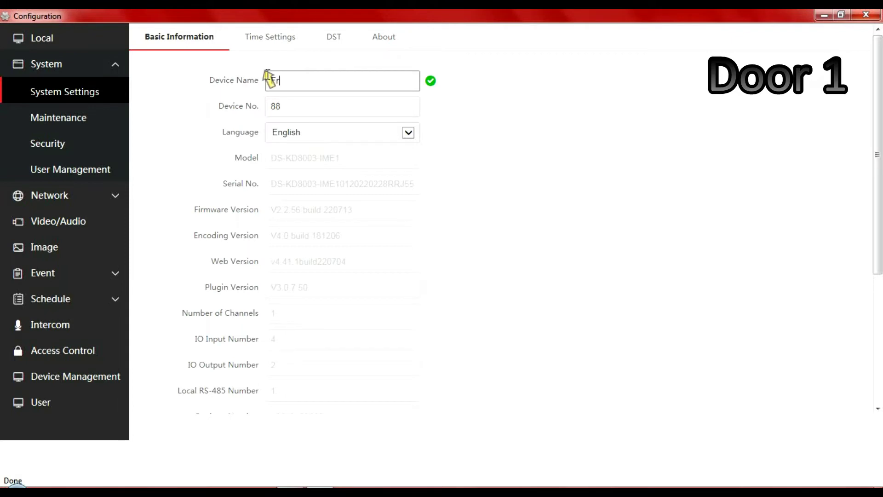
{"action": "type", "text": "ontd"}
{"action": "key", "text": "BackSpace"}
{"action": "type", "text": "Door"}
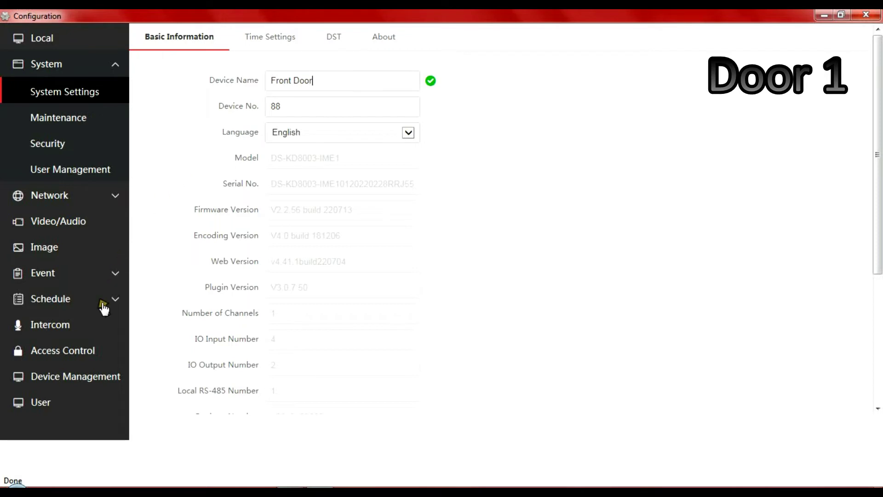
- Start adding a Sub Door Station to Door 1, entering its password and registration password
{"action": "left_click", "coordinate": [78, 377]}
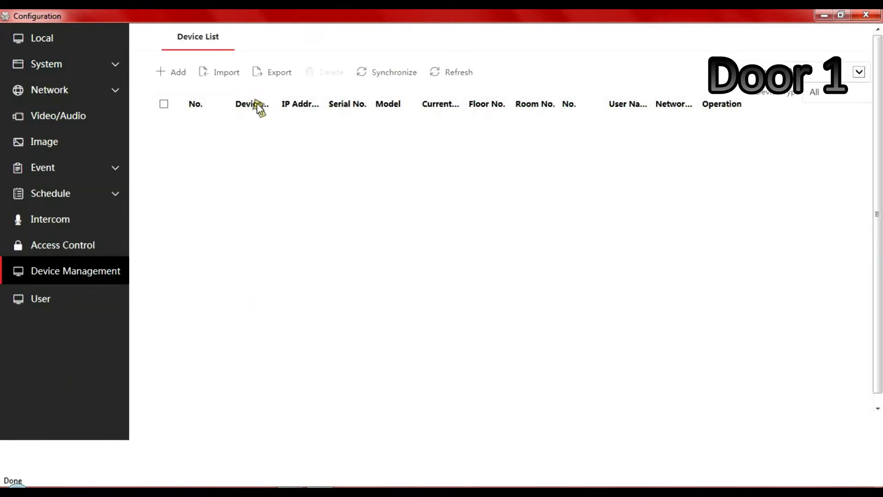
{"action": "left_click", "coordinate": [176, 72]}
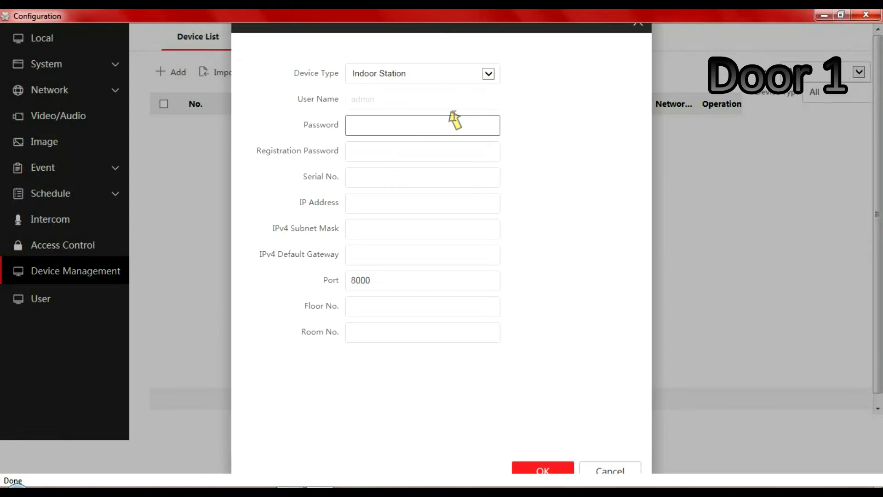
{"action": "left_click", "coordinate": [494, 69]}
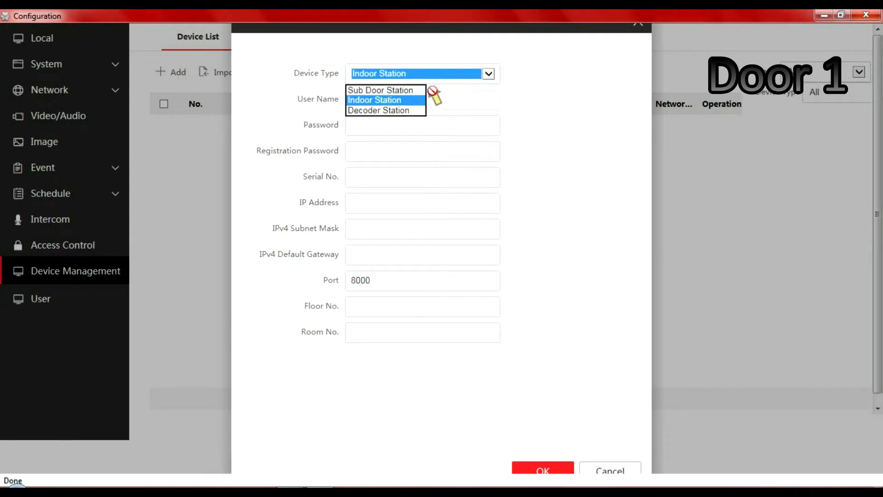
{"action": "left_click", "coordinate": [413, 91]}
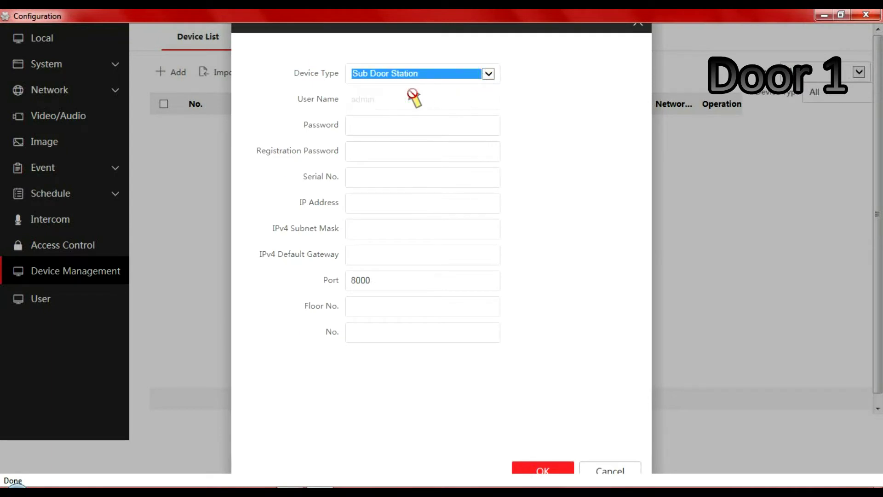
{"action": "left_click", "coordinate": [389, 126]}
{"action": "type", "text": "***"}
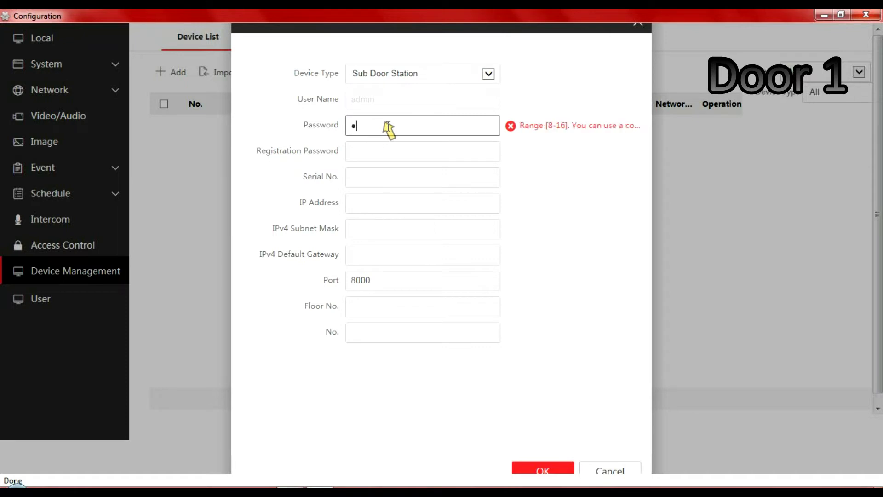
{"action": "type", "text": "*****"}
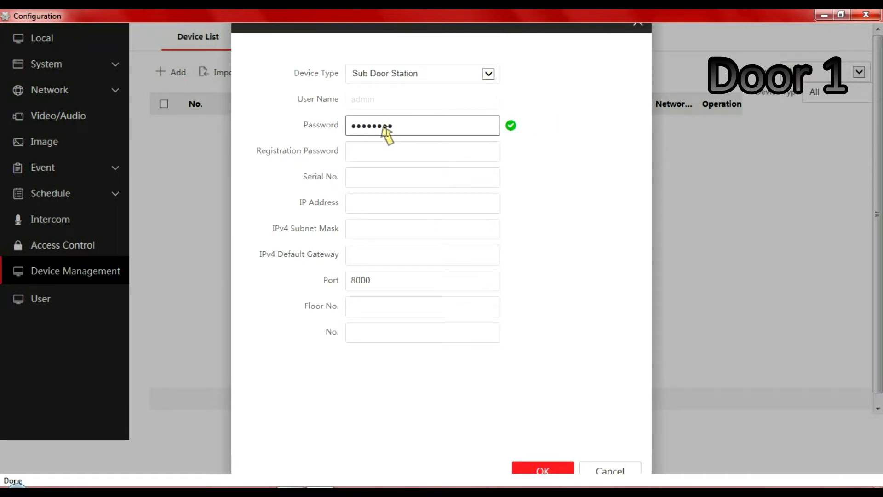
{"action": "left_click", "coordinate": [374, 147]}
{"action": "type", "text": "***"}
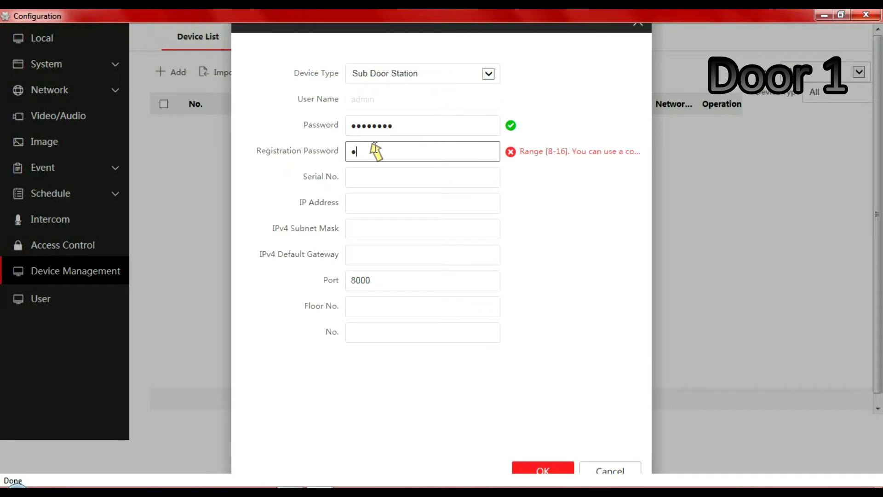
{"action": "type", "text": "*****"}
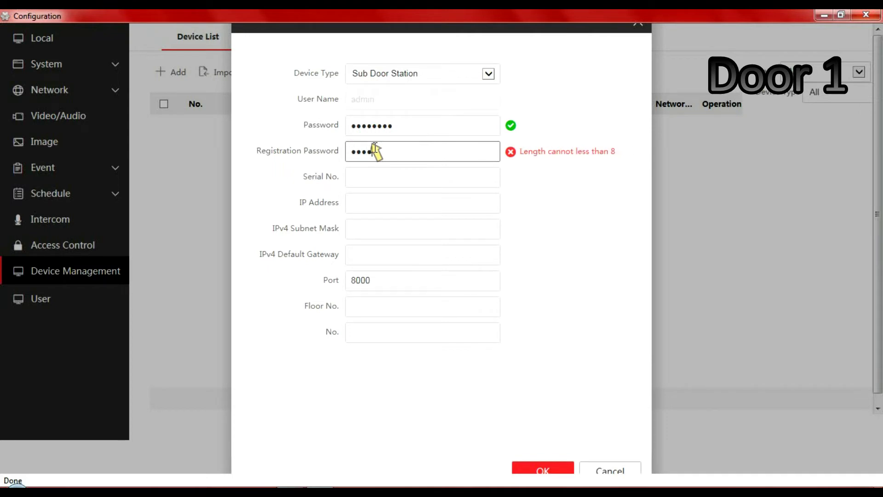
- Enter IP 192.168.1.102, mask 255.255.255.0, gateway 192.168.1.254, Floor No. 1, No. 1
{"action": "left_click", "coordinate": [374, 177]}
{"action": "left_click", "coordinate": [368, 205]}
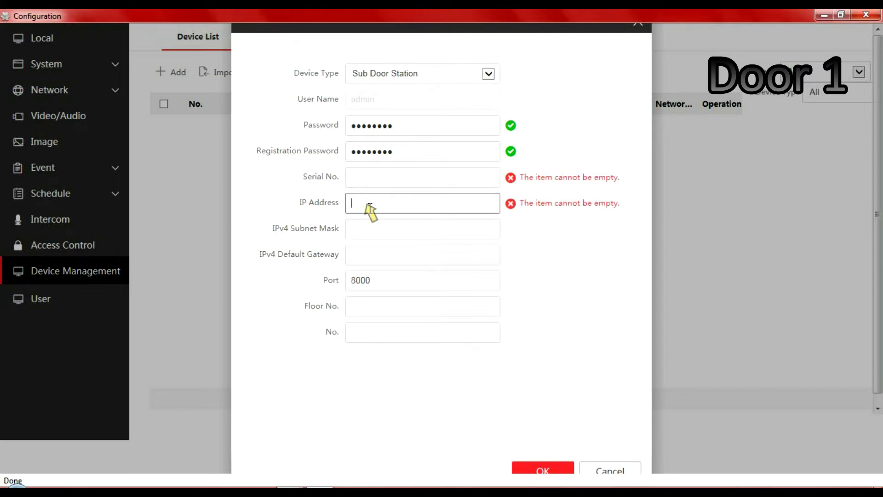
{"action": "type", "text": "192"}
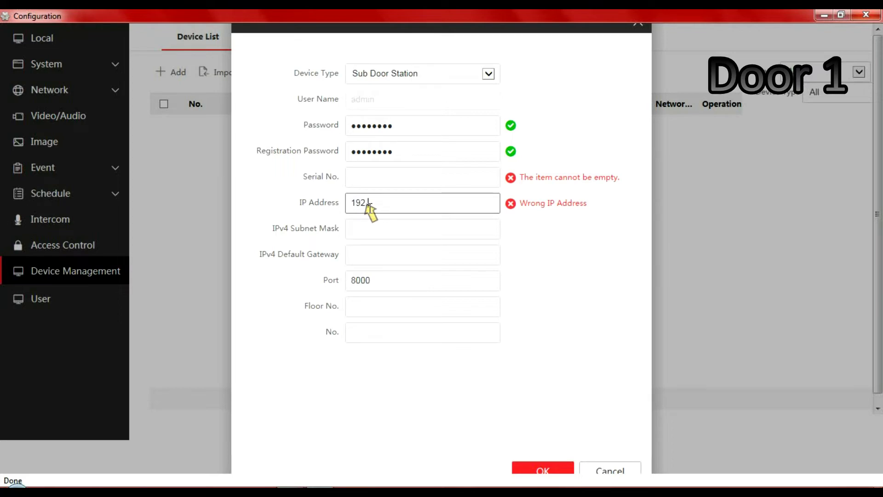
{"action": "type", "text": ".168.1.102"}
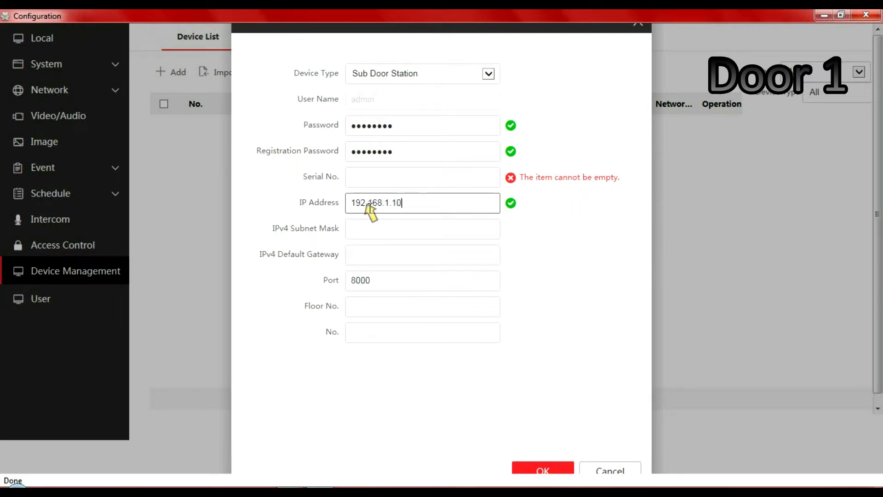
{"action": "left_click", "coordinate": [364, 220]}
{"action": "left_click", "coordinate": [364, 221]}
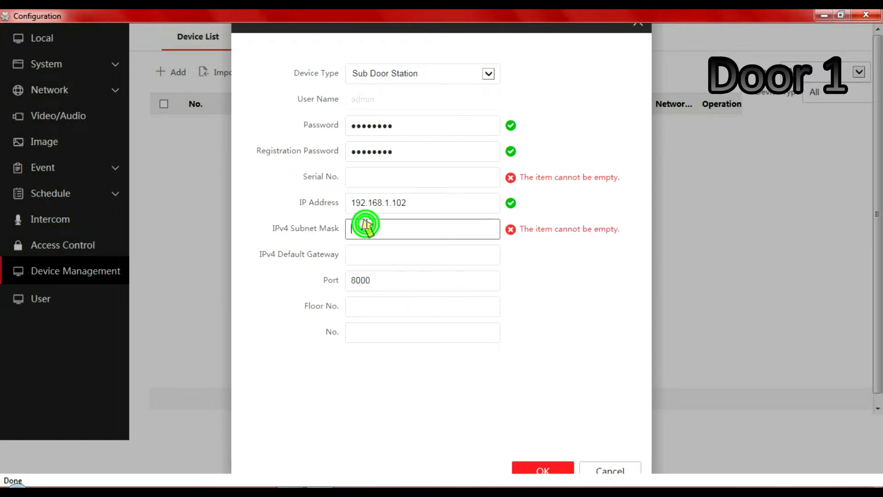
{"action": "type", "text": "255"}
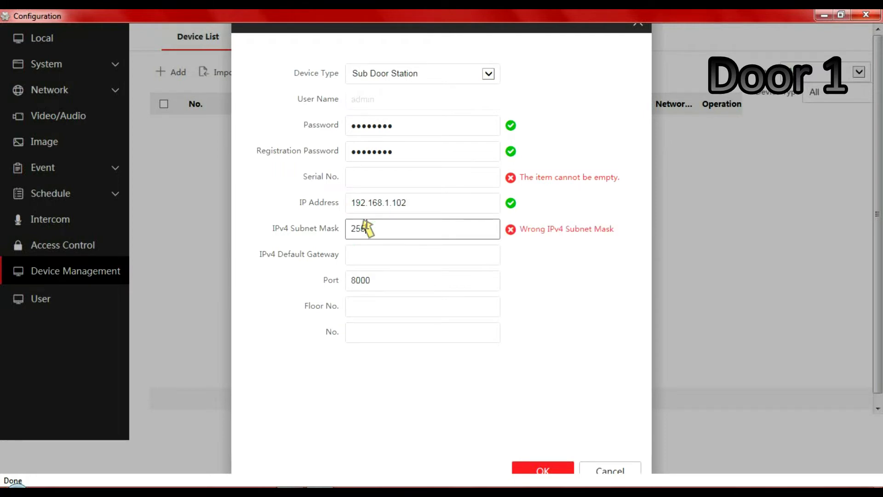
{"action": "type", "text": ".255.255.0"}
{"action": "left_click", "coordinate": [372, 256]}
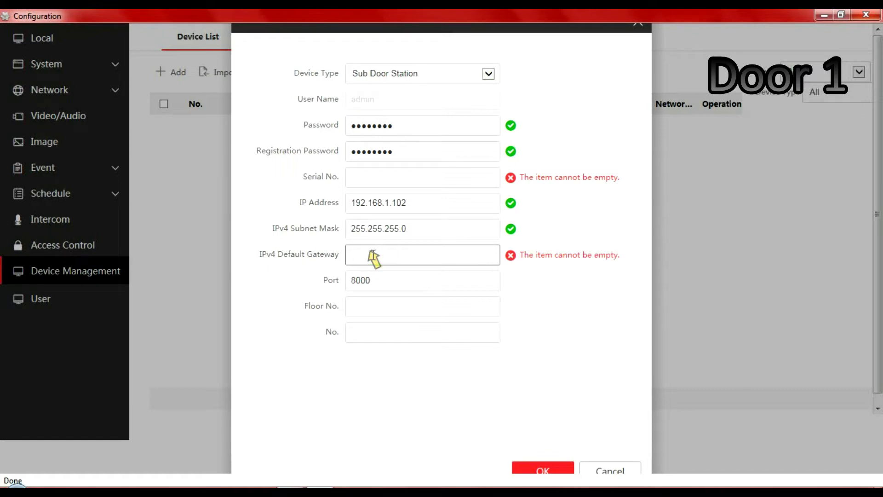
{"action": "type", "text": "192."}
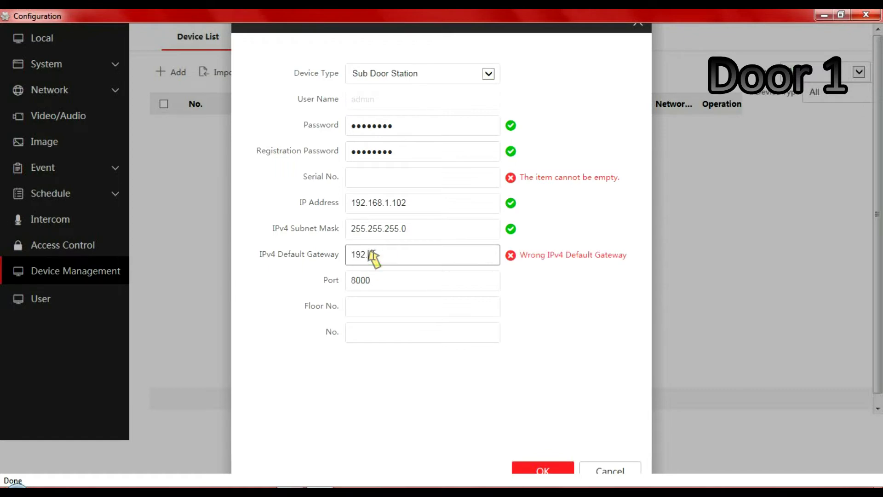
{"action": "type", "text": "168.1.254"}
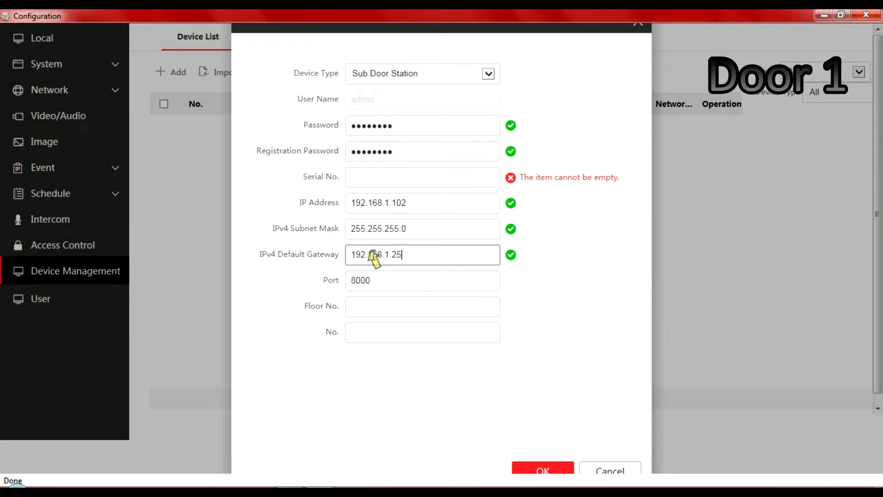
{"action": "left_click", "coordinate": [378, 306]}
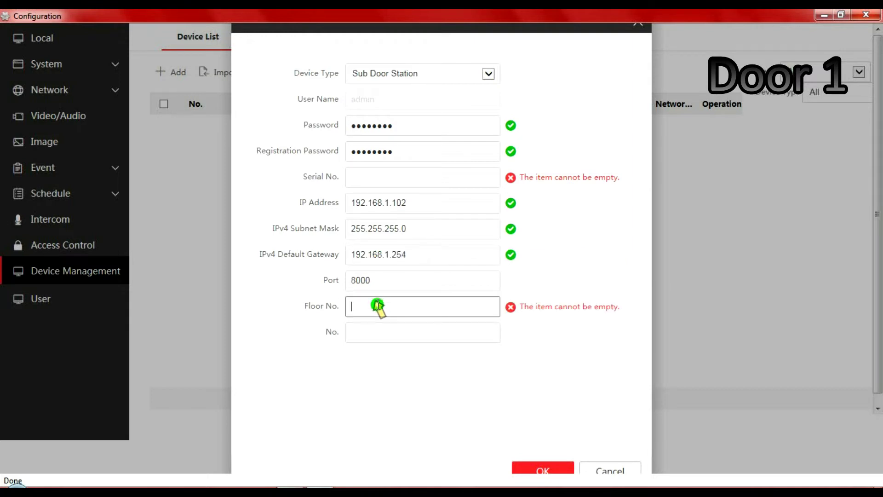
{"action": "type", "text": "1"}
{"action": "left_click", "coordinate": [365, 334]}
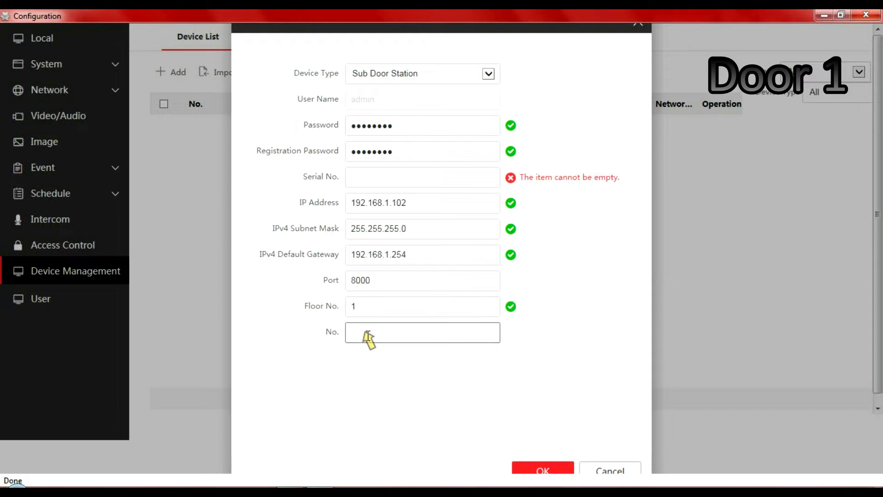
{"action": "type", "text": "1"}
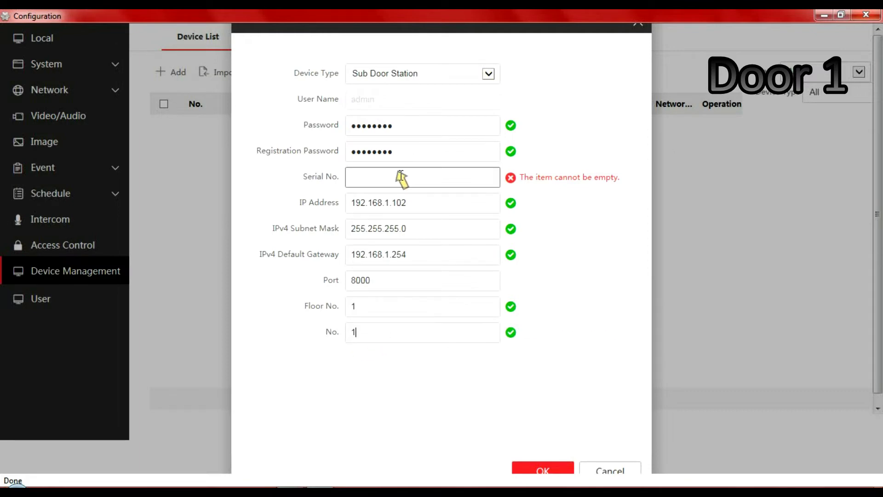
- Look up the station's serial number, enter it, and save the Sub Door Station
{"action": "left_click", "coordinate": [825, 15]}
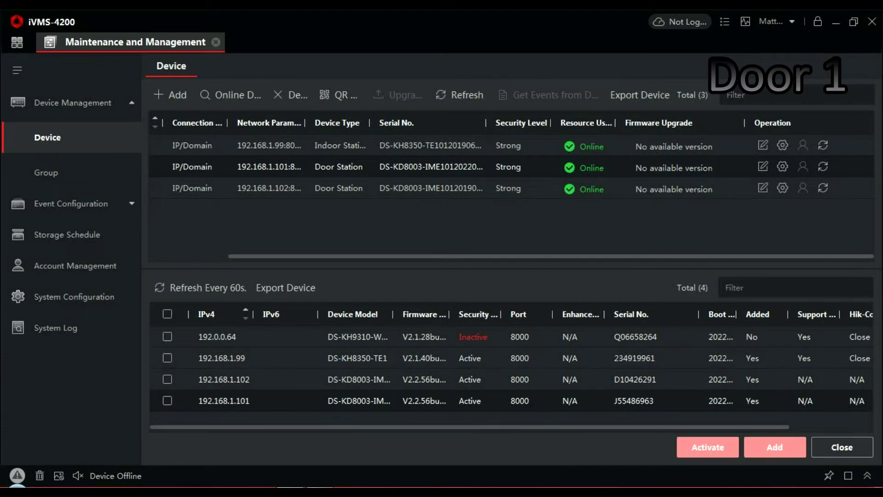
{"action": "mouse_move", "coordinate": [279, 485]}
{"action": "left_click", "coordinate": [286, 428]}
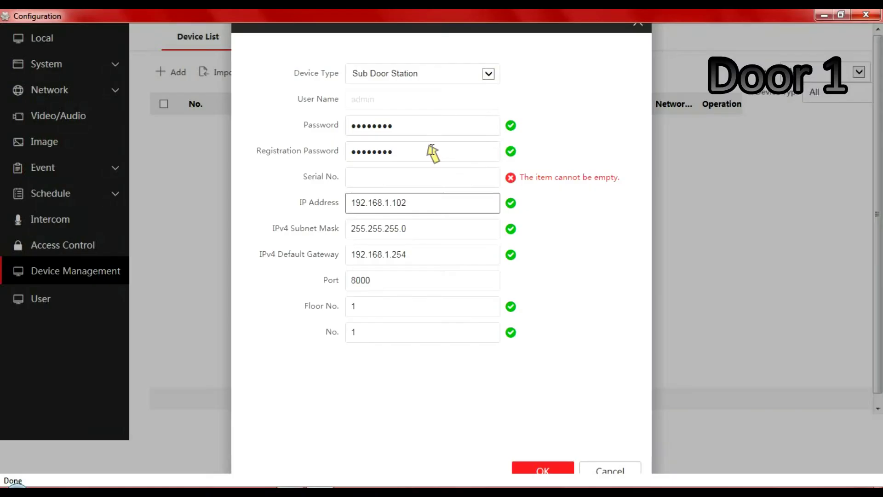
{"action": "left_click", "coordinate": [398, 183]}
{"action": "type", "text": "D104"}
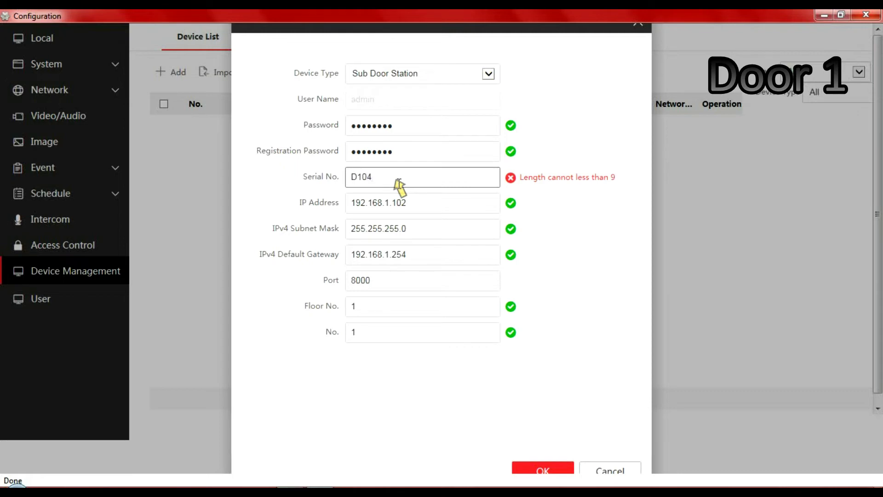
{"action": "left_click", "coordinate": [825, 15]}
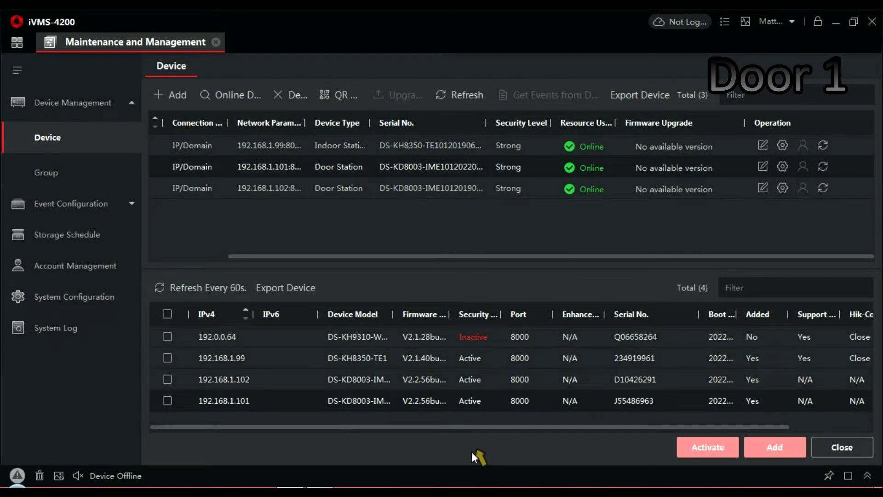
{"action": "left_click", "coordinate": [339, 491]}
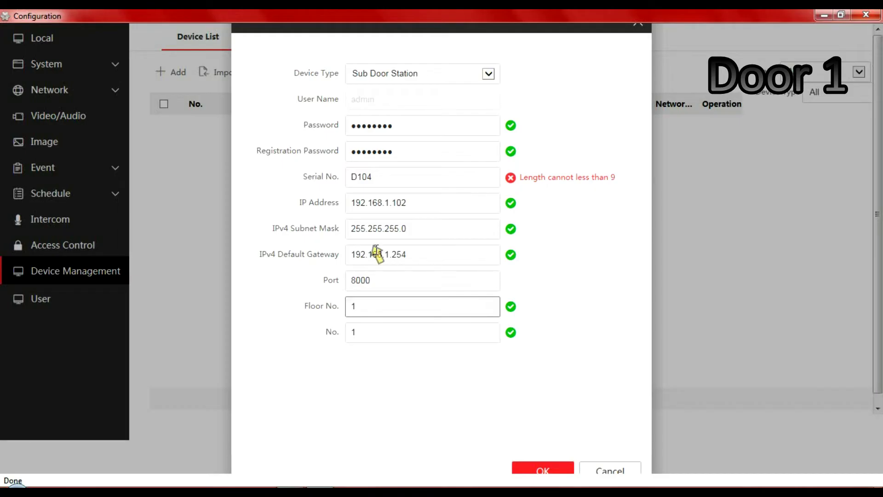
{"action": "left_click", "coordinate": [389, 175]}
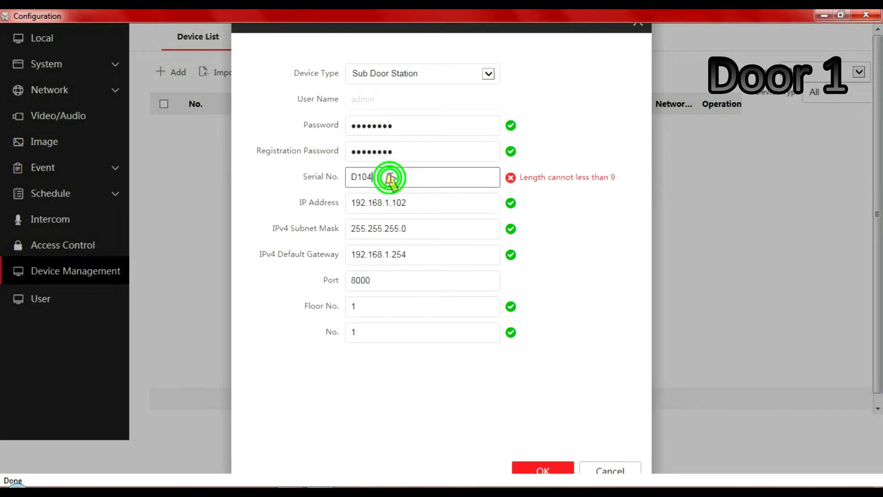
{"action": "type", "text": "26"}
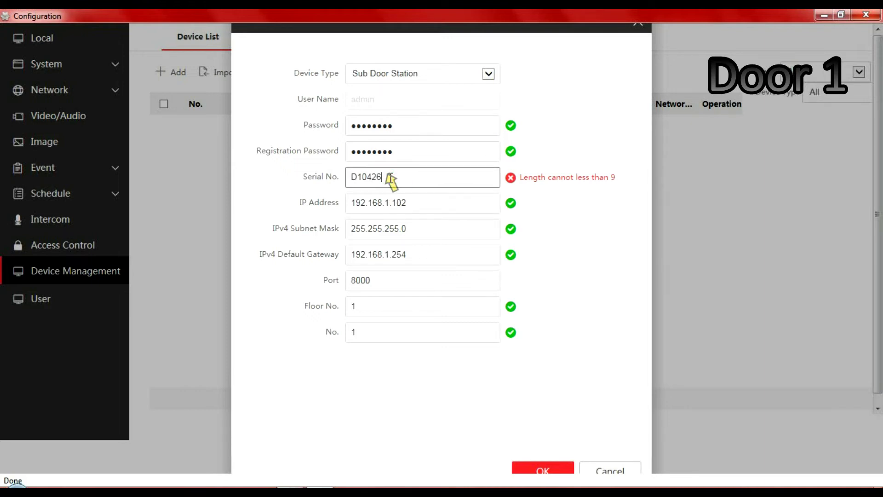
{"action": "type", "text": "2"}
{"action": "type", "text": "55"}
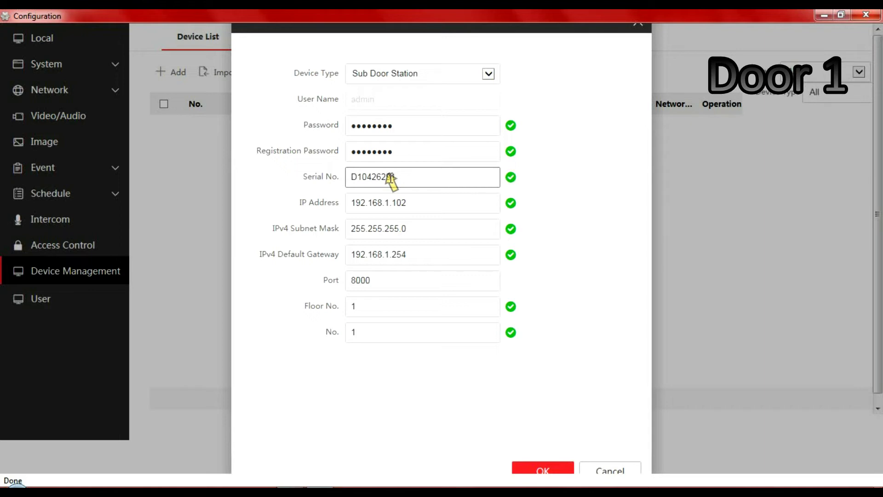
{"action": "left_click", "coordinate": [550, 471]}
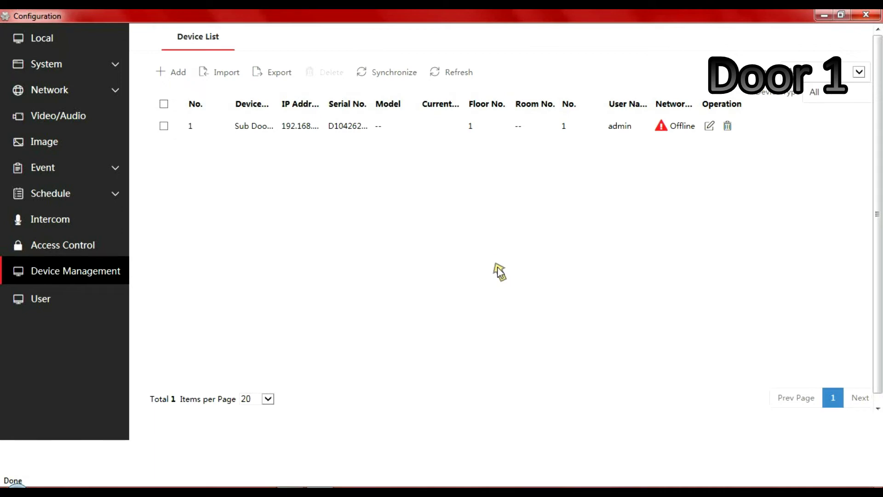
- Save an 8-digit registration password in Door 1's session settings, leaving Main Station IP 0.0.0.0
{"action": "left_click", "coordinate": [38, 220]}
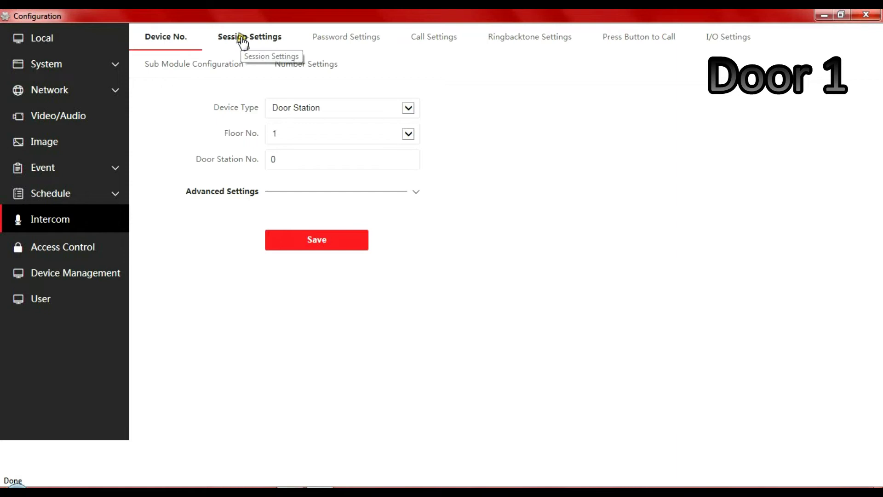
{"action": "left_click", "coordinate": [242, 40]}
{"action": "left_click", "coordinate": [282, 108]}
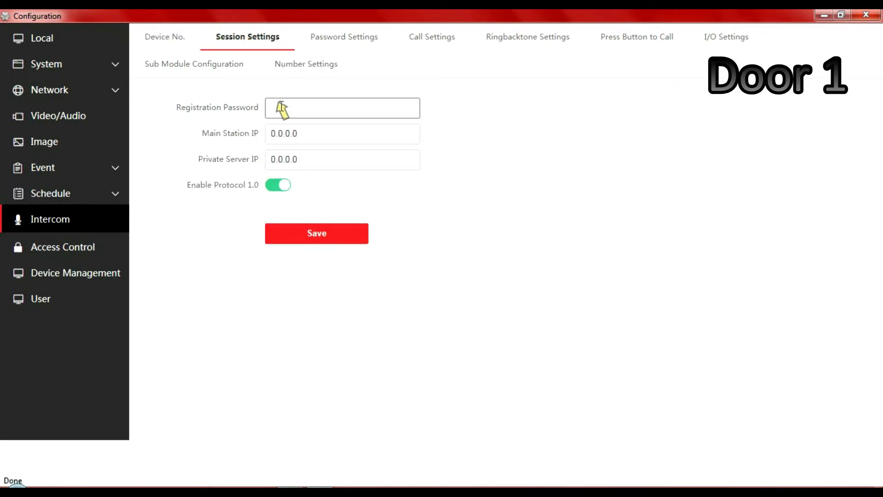
{"action": "key", "text": "Caps_Lock"}
{"action": "key", "text": "Caps_Lock"}
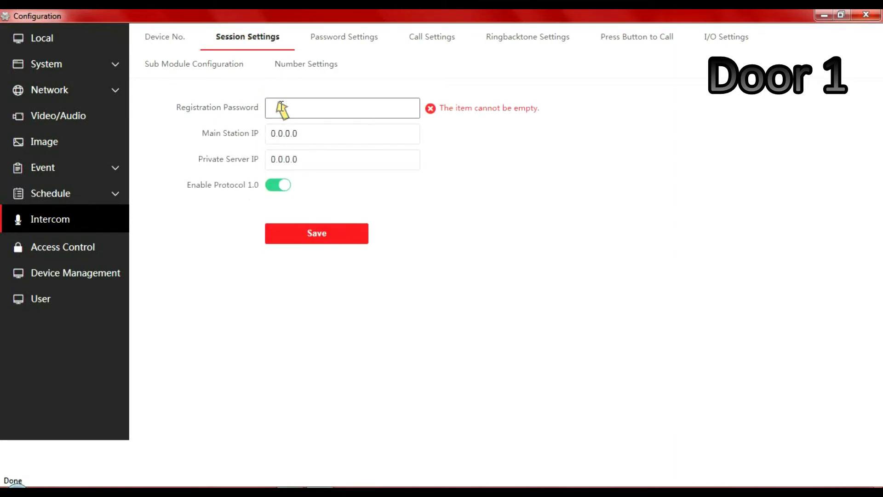
{"action": "type", "text": "1"}
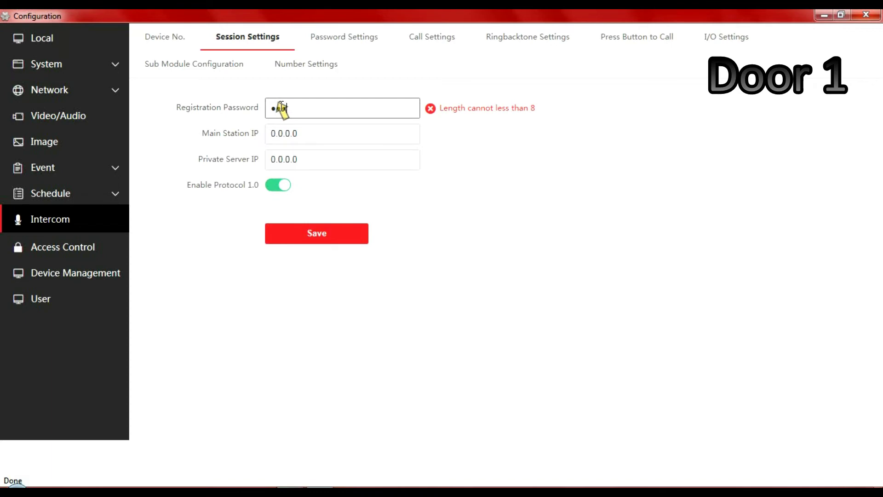
{"action": "type", "text": "2345678"}
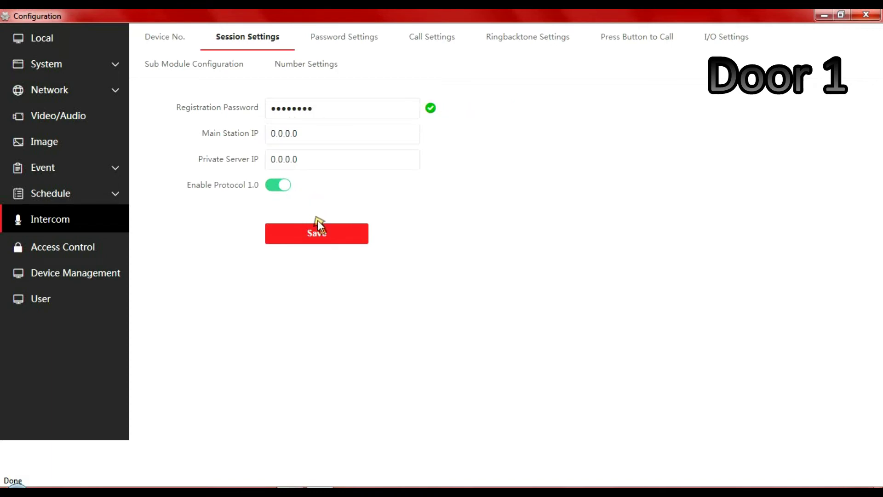
{"action": "left_click", "coordinate": [327, 240]}
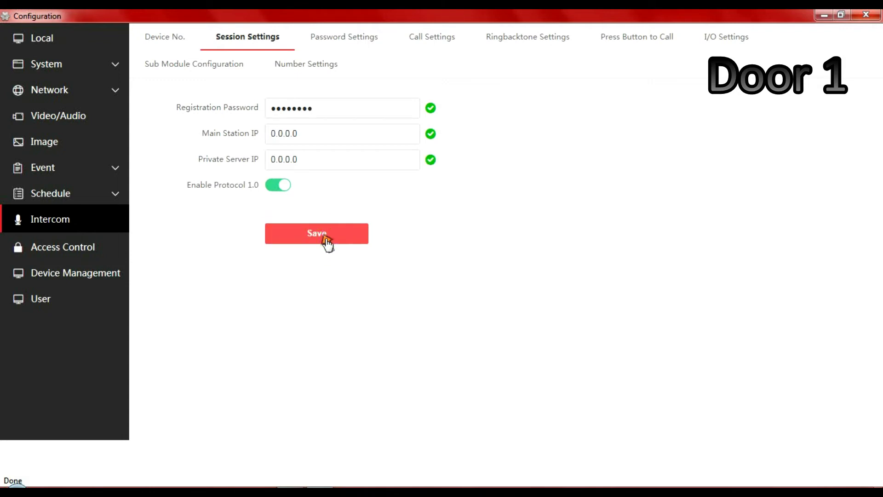
- Close Door 1's configuration and open Door 2's remote configuration from the device list
{"action": "left_click", "coordinate": [869, 16]}
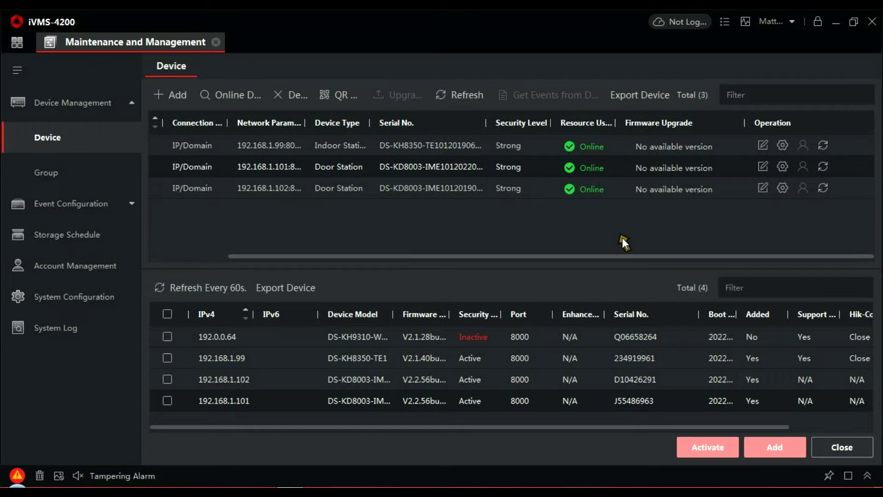
{"action": "left_click_drag", "start_coordinate": [590, 258], "coordinate": [465, 271]}
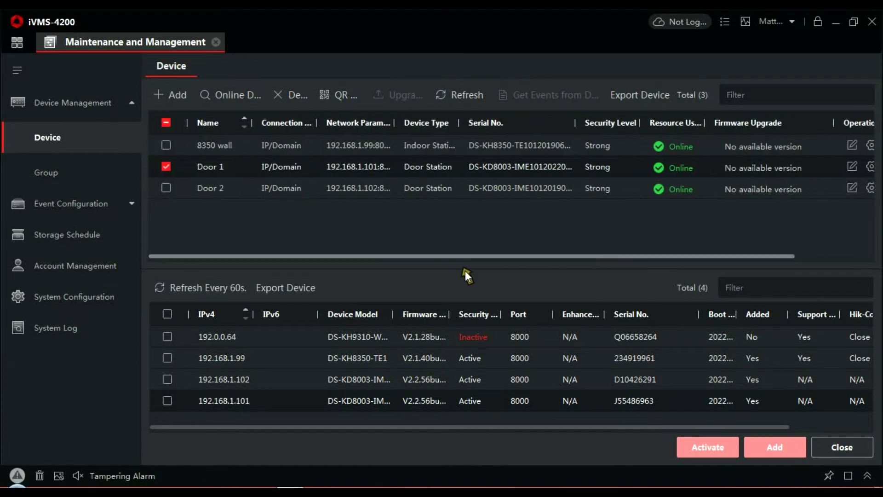
{"action": "left_click", "coordinate": [167, 167]}
{"action": "left_click", "coordinate": [168, 187]}
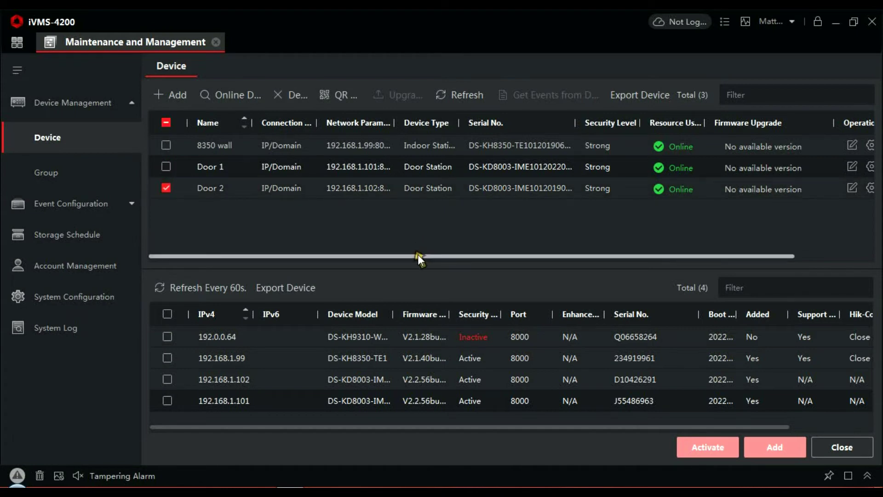
{"action": "left_click_drag", "start_coordinate": [418, 254], "coordinate": [511, 250]}
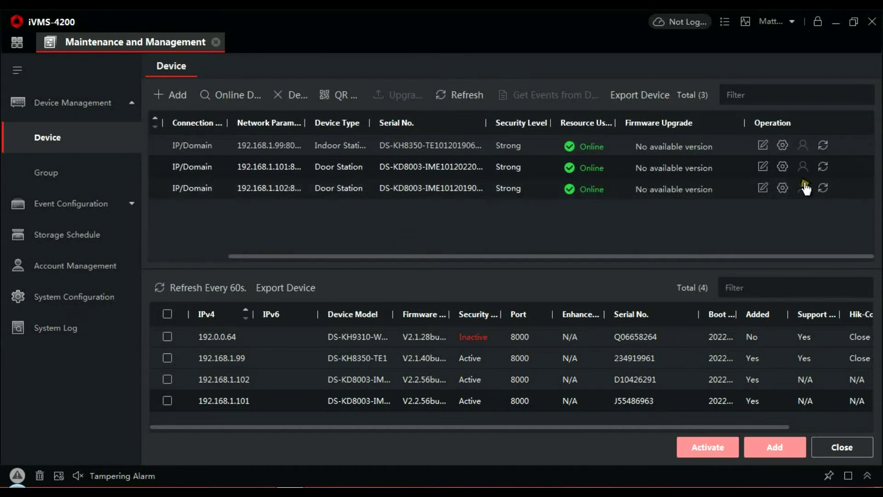
{"action": "left_click", "coordinate": [785, 189]}
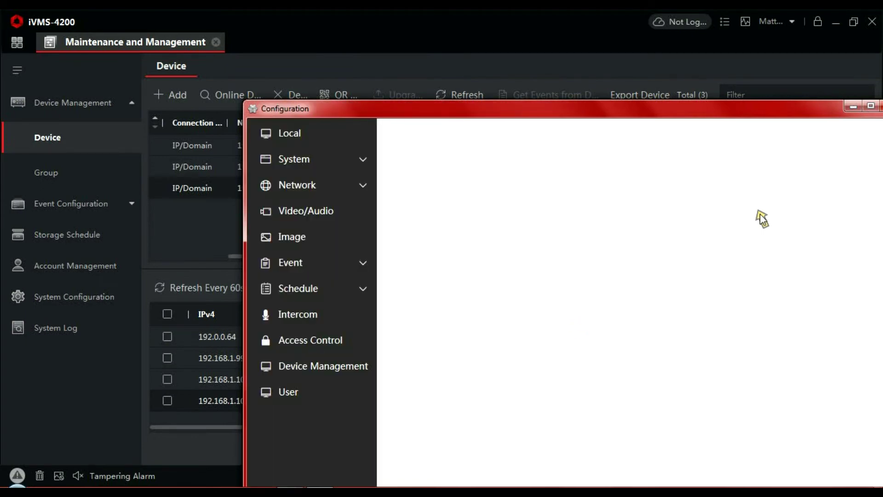
- Replace Door 2's device name OUTDOOR STATION with 'Side door' and save it
{"action": "double_click", "coordinate": [738, 109]}
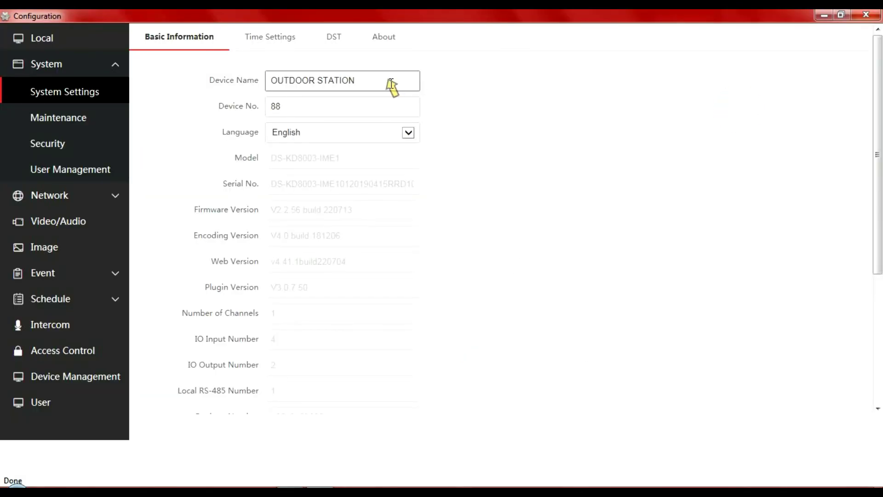
{"action": "left_click_drag", "start_coordinate": [387, 81], "coordinate": [263, 81]}
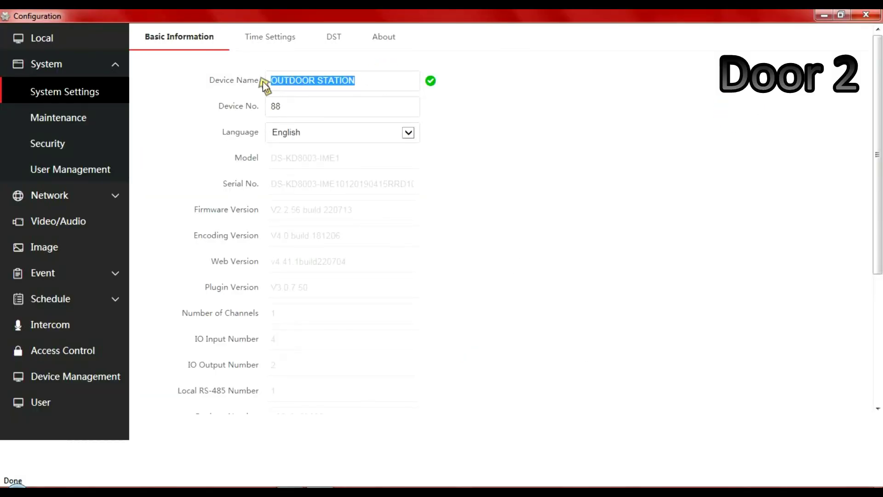
{"action": "type", "text": "Side "}
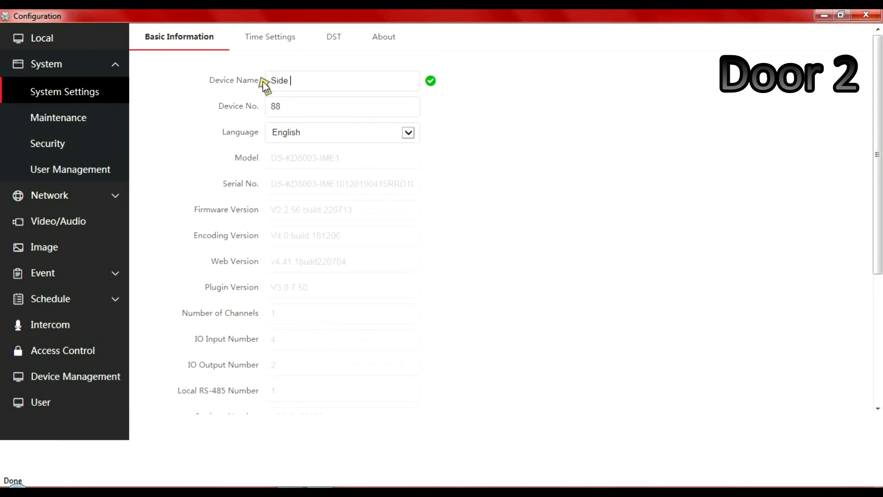
{"action": "type", "text": "ch"}
{"action": "key", "text": "BackSpace"}
{"action": "key", "text": "BackSpace"}
{"action": "type", "text": "door"}
{"action": "scroll", "coordinate": [877, 184], "scroll_direction": "down", "scroll_amount": 5}
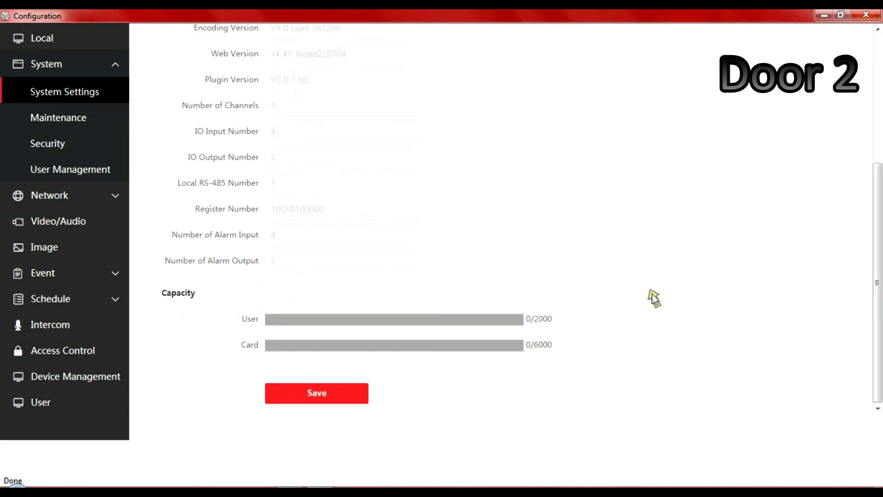
{"action": "left_click", "coordinate": [332, 403]}
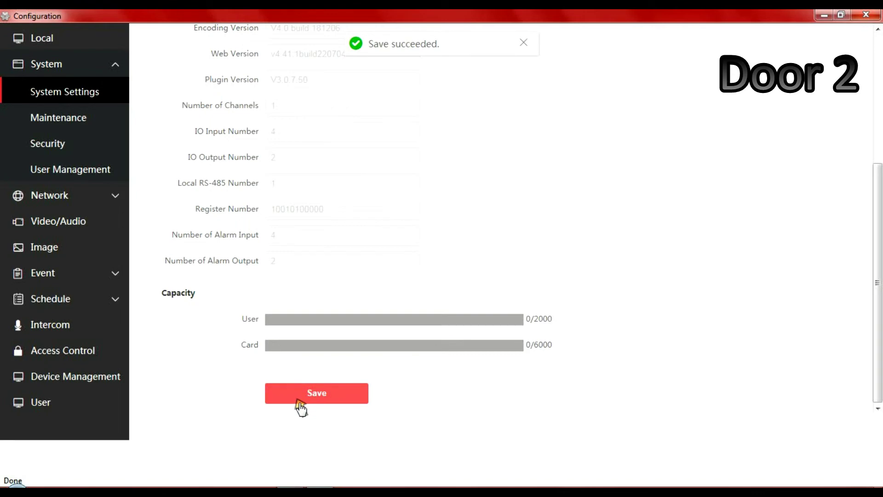
- Save Door 2's session settings with an 8-digit registration password and main station IP 192.168.1.102
{"action": "left_click", "coordinate": [62, 325]}
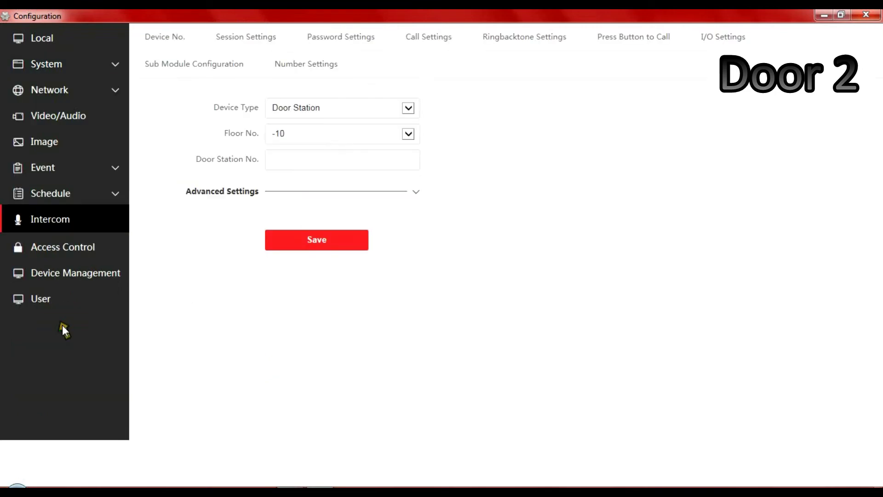
{"action": "left_click", "coordinate": [247, 35]}
{"action": "left_click", "coordinate": [294, 107]}
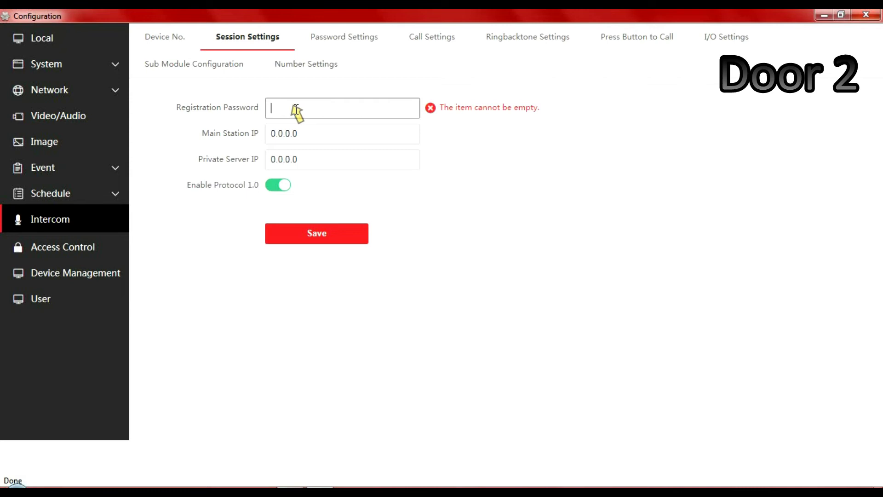
{"action": "type", "text": "12"}
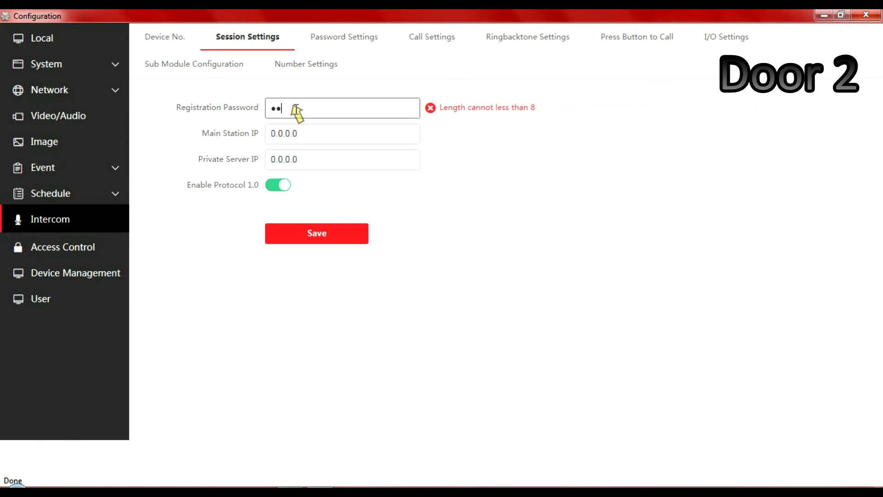
{"action": "type", "text": "345678"}
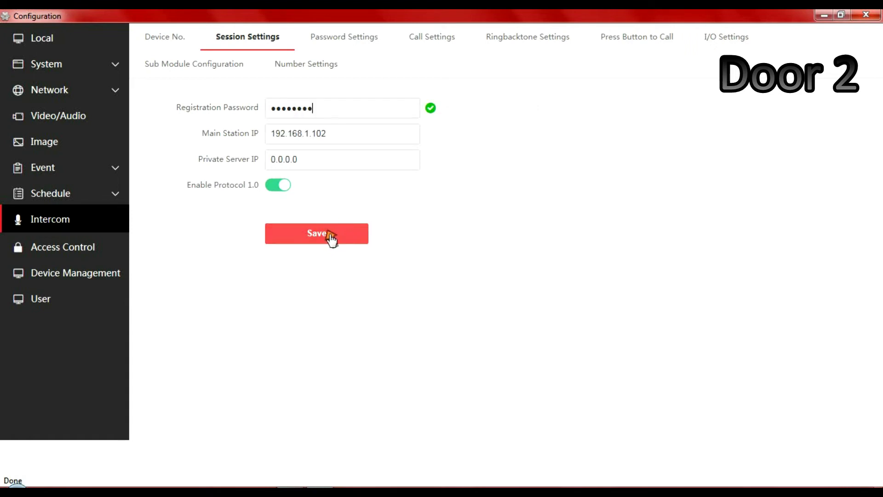
{"action": "left_click", "coordinate": [327, 235]}
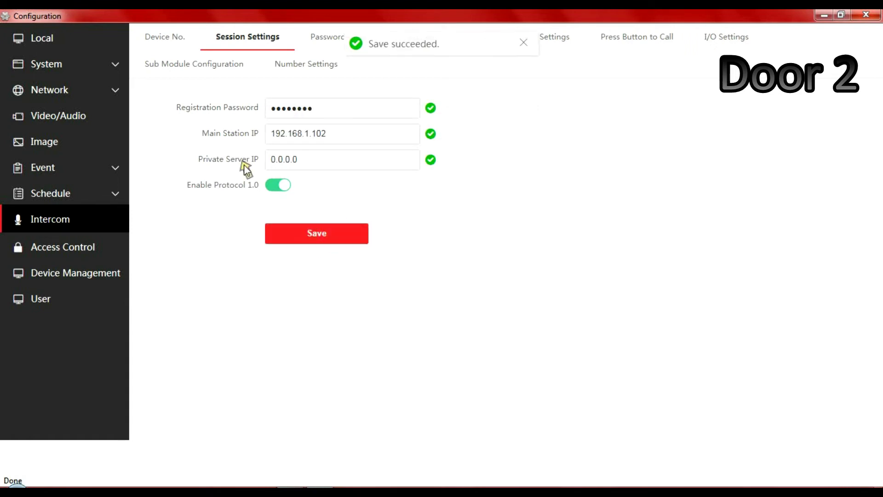
{"action": "left_click", "coordinate": [174, 45]}
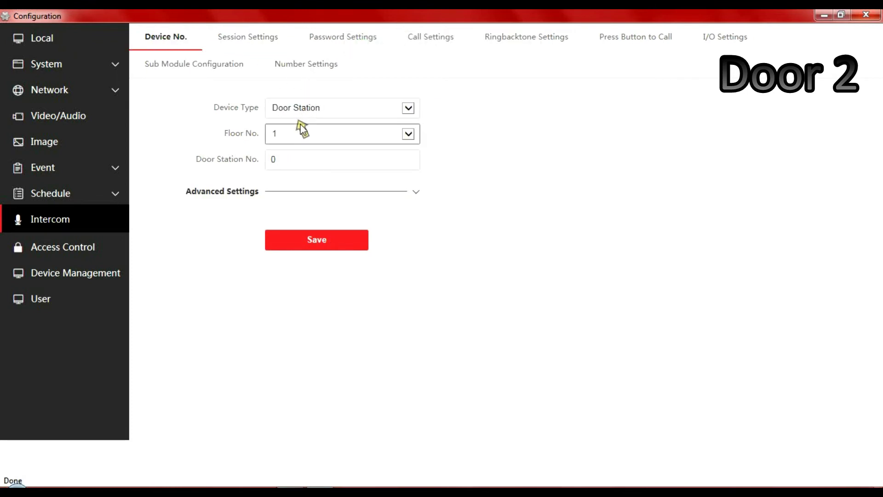
- Keep Door 2 as a Door Station, set its number to 1, accept the reboot, and close
{"action": "left_click", "coordinate": [320, 108]}
{"action": "left_click", "coordinate": [320, 108]}
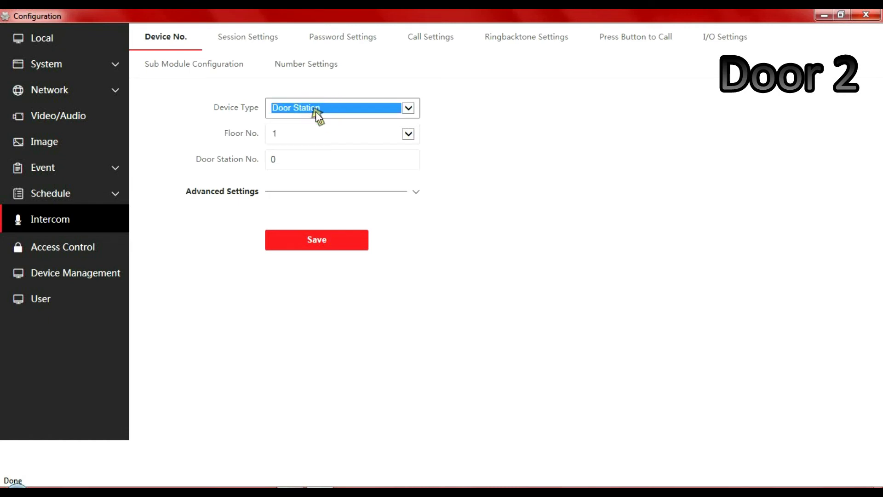
{"action": "double_click", "coordinate": [297, 161]}
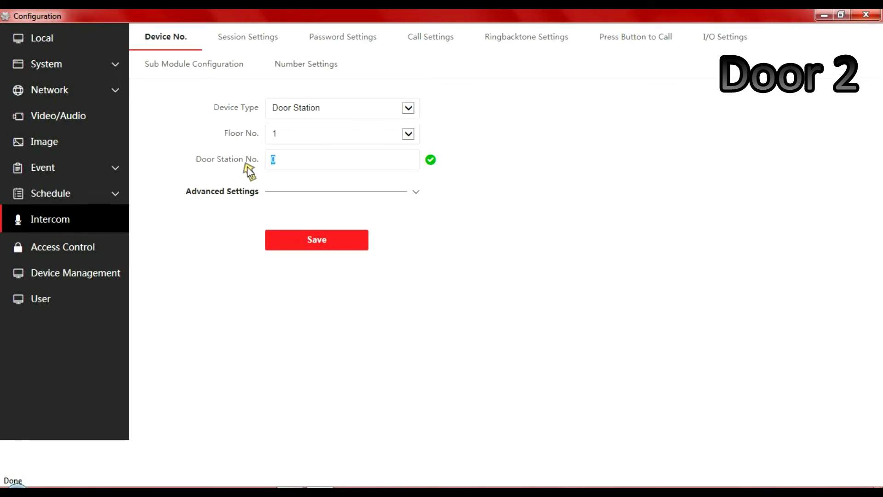
{"action": "type", "text": "1"}
{"action": "left_click", "coordinate": [335, 243]}
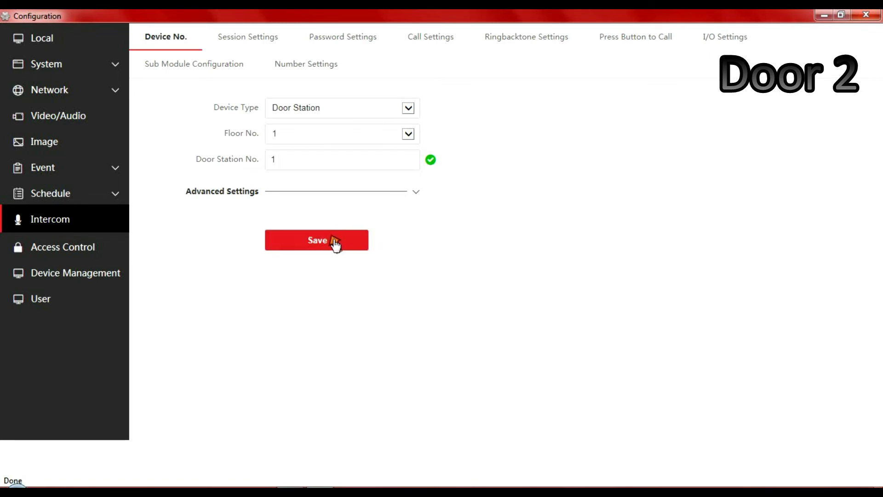
{"action": "left_click", "coordinate": [450, 312]}
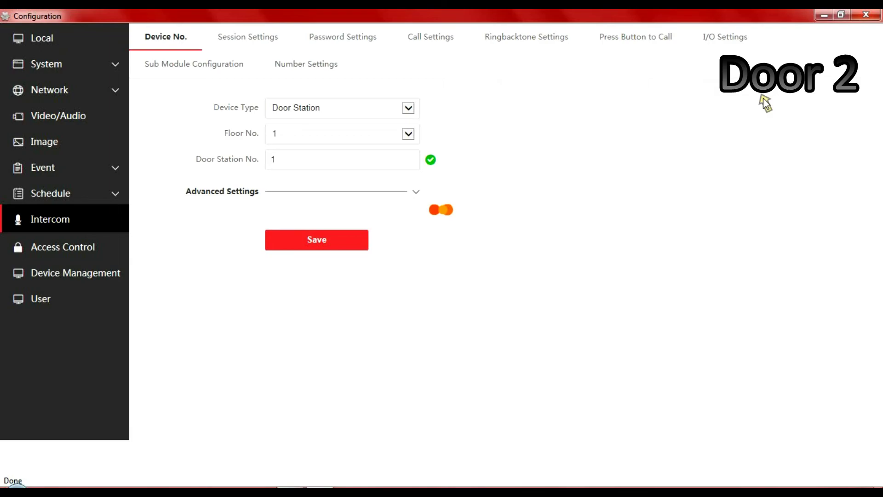
{"action": "left_click", "coordinate": [865, 14]}
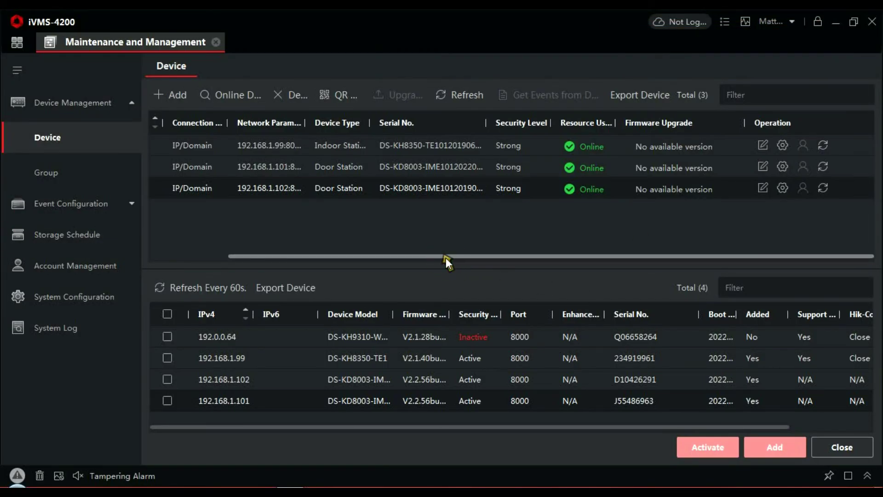
- Scroll the device table over to the Operation column for the 8350 wall row
{"action": "left_click_drag", "start_coordinate": [445, 258], "coordinate": [350, 263]}
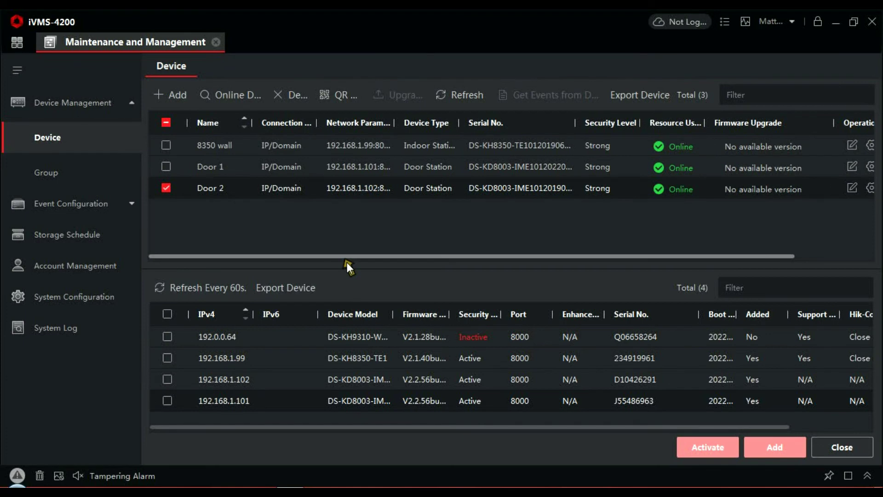
{"action": "left_click_drag", "start_coordinate": [347, 262], "coordinate": [735, 223]}
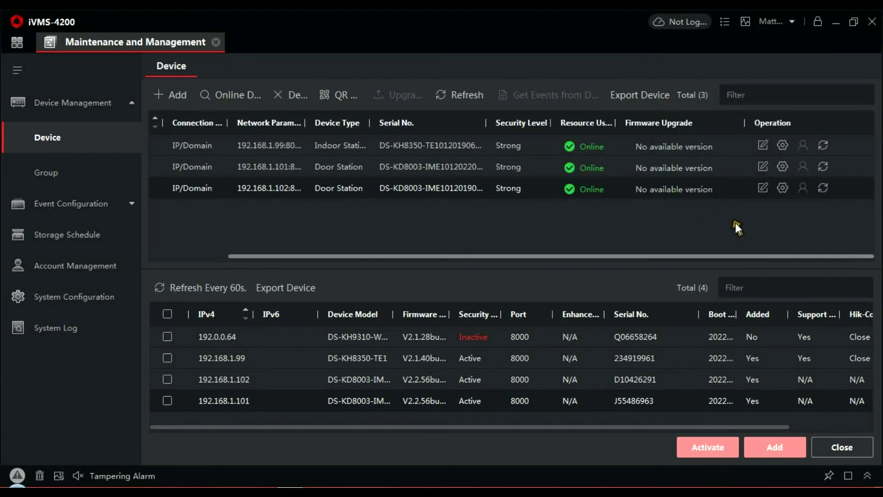
- Open the 8350 wall's Group Network Settings and enter the registration password
{"action": "left_click", "coordinate": [783, 145]}
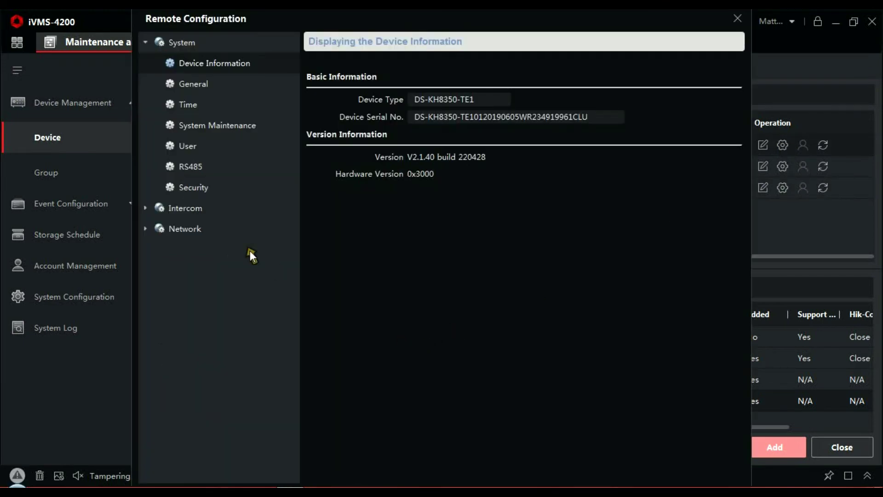
{"action": "left_click", "coordinate": [192, 231]}
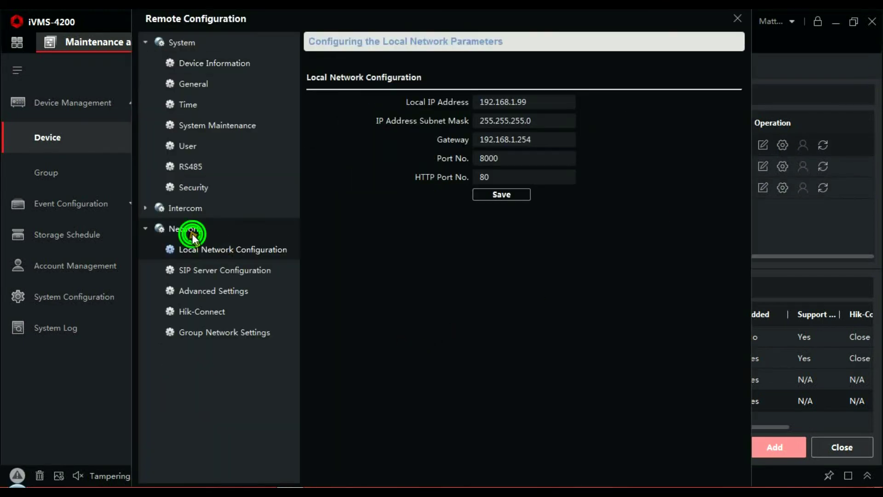
{"action": "left_click", "coordinate": [238, 329]}
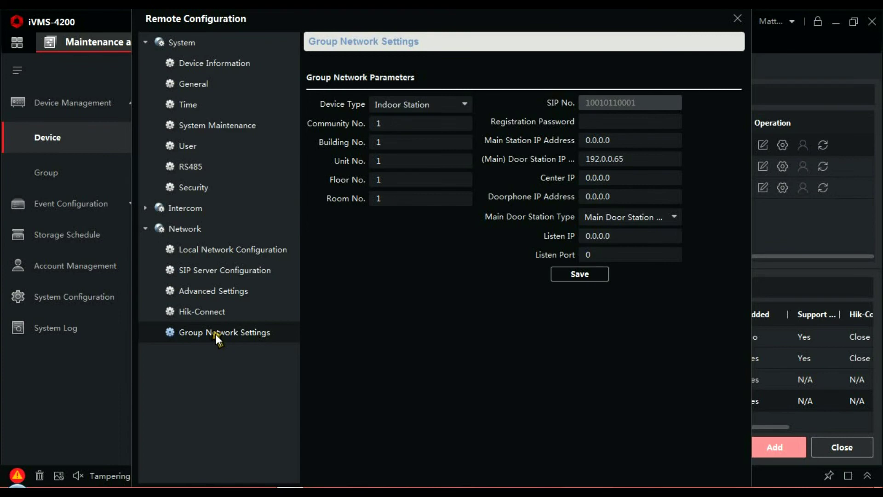
{"action": "left_click", "coordinate": [622, 123]}
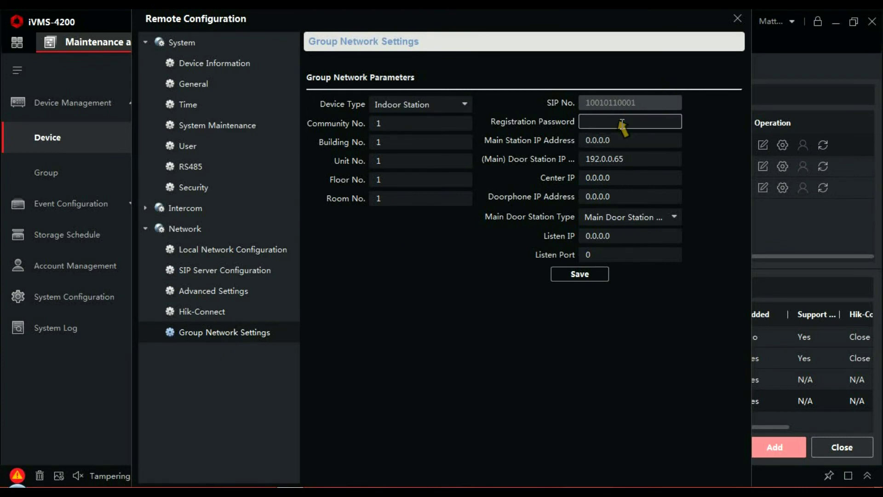
{"action": "type", "text": "12345678"}
- Set the Main Station IP to 192.168.1.101, replacing the old 0.0.0.0
{"action": "left_click", "coordinate": [628, 143]}
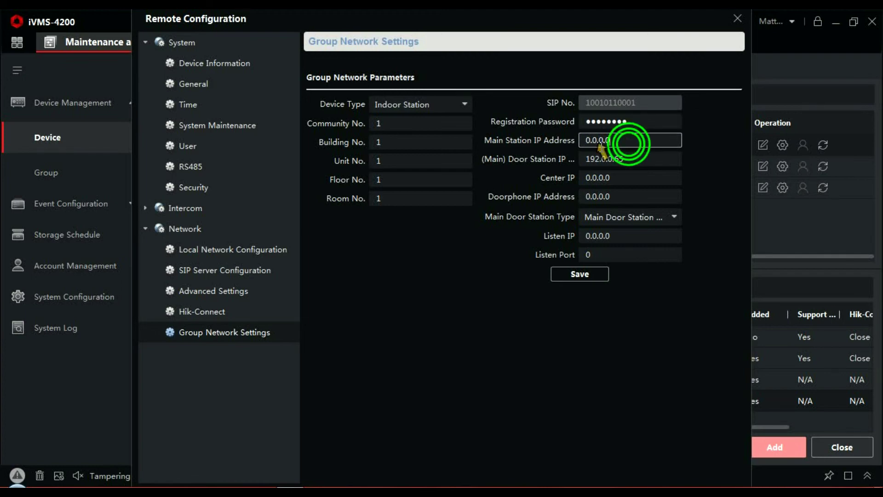
{"action": "left_click_drag", "start_coordinate": [600, 147], "coordinate": [562, 149]}
{"action": "type", "text": "19"}
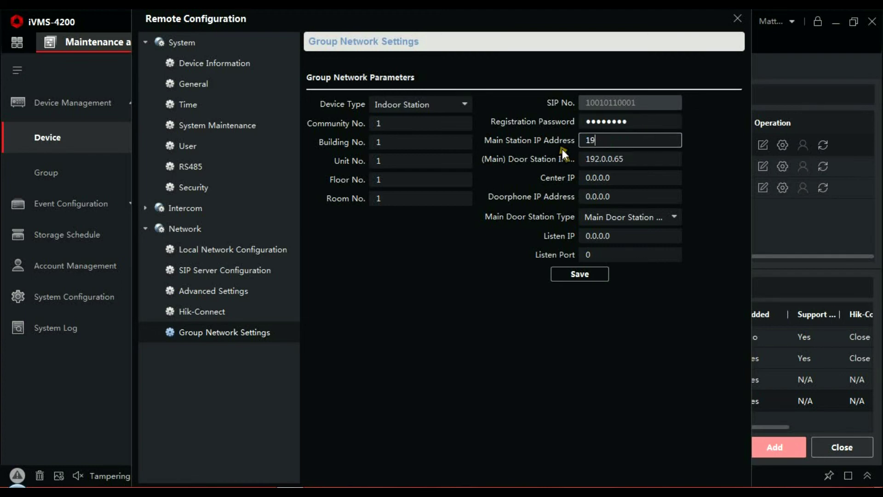
{"action": "type", "text": "2.168.1.102"}
{"action": "left_click", "coordinate": [650, 121]}
{"action": "key", "text": "BackSpace"}
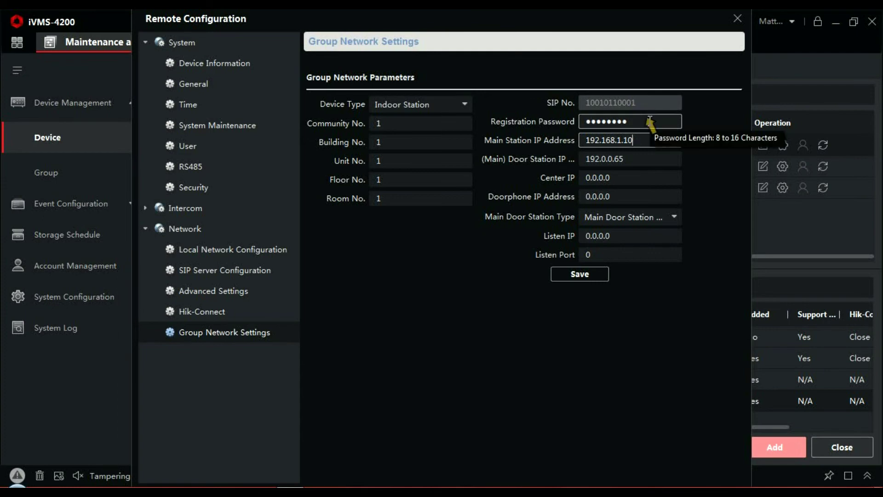
{"action": "type", "text": "1"}
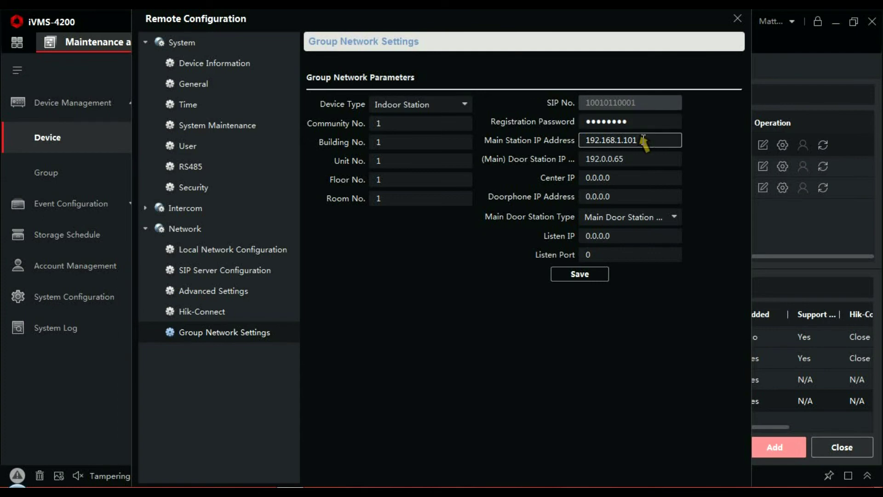
- Replace the Door Station IP 192.0.0.65 with 192.168.1.101, save, and close the window
{"action": "left_click_drag", "start_coordinate": [643, 139], "coordinate": [570, 142]}
{"action": "key", "text": "ctrl+c"}
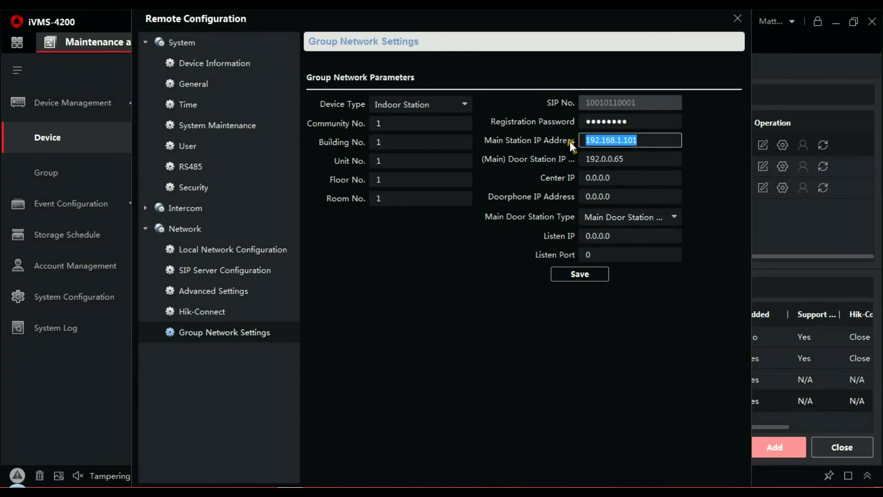
{"action": "left_click_drag", "start_coordinate": [627, 160], "coordinate": [533, 164]}
{"action": "key", "text": "ctrl+v"}
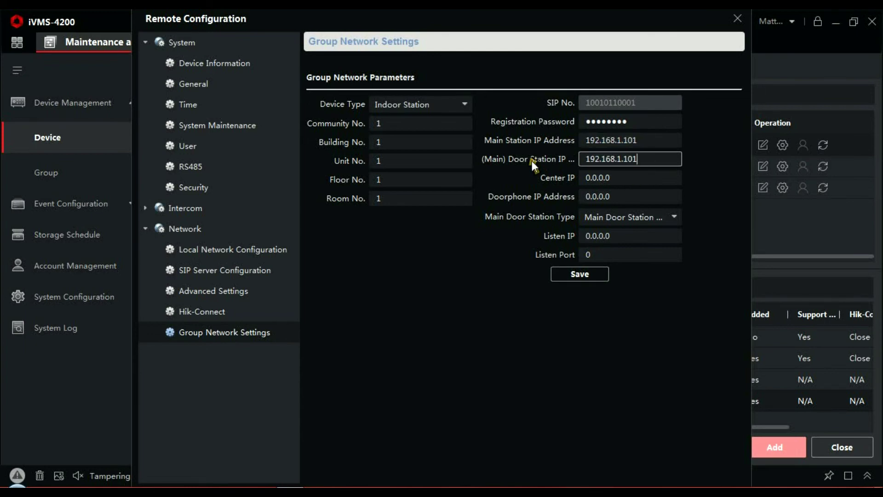
{"action": "left_click", "coordinate": [582, 276]}
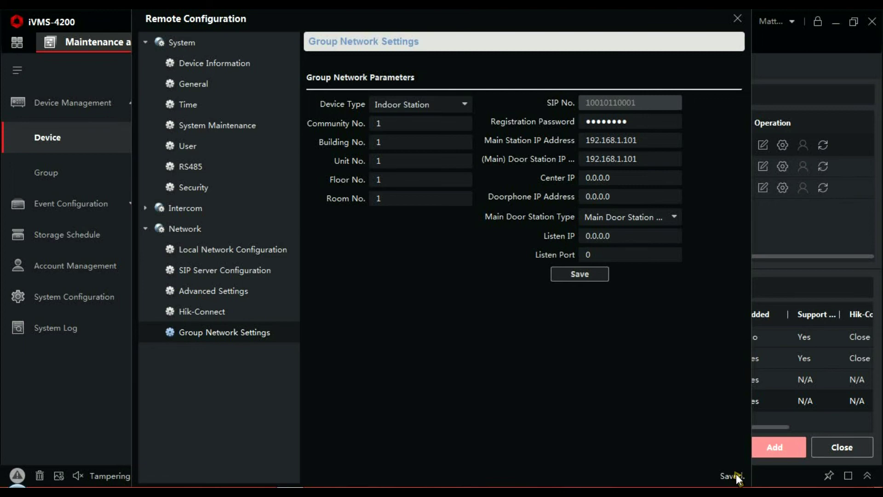
{"action": "left_click", "coordinate": [738, 18]}
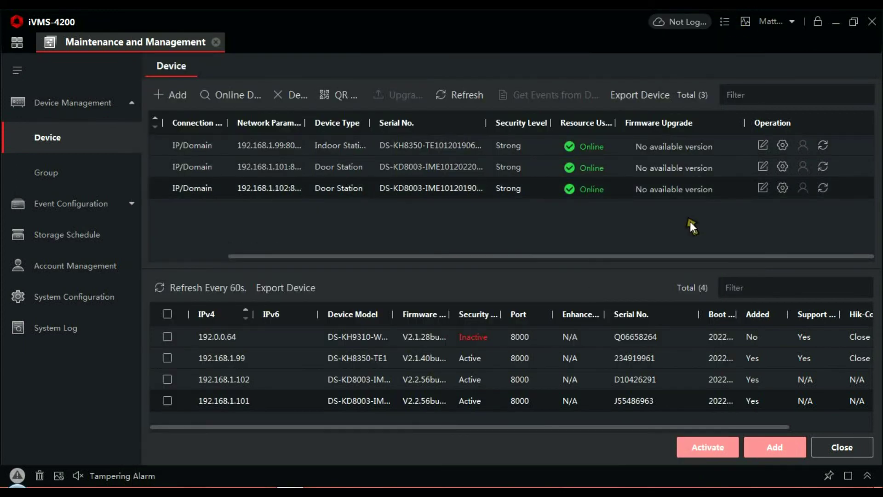
- Open the configuration window for the 192.168.1.102 side door station
{"action": "left_click", "coordinate": [784, 192]}
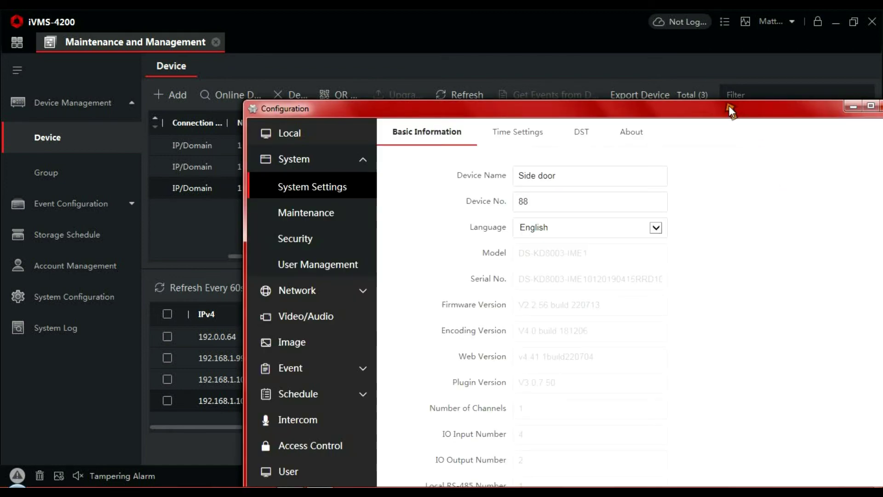
- In the side door's Intercom Session Settings, enter the registration password
{"action": "left_click_drag", "start_coordinate": [729, 107], "coordinate": [634, 15]}
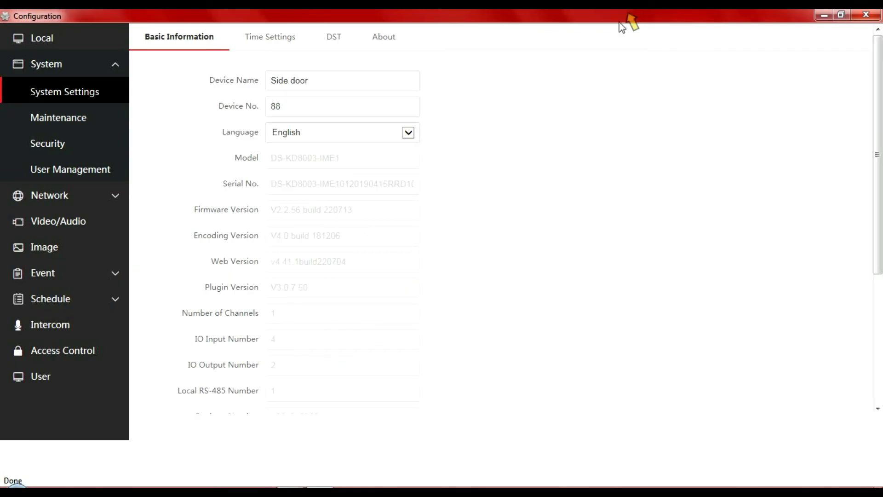
{"action": "left_click", "coordinate": [67, 324]}
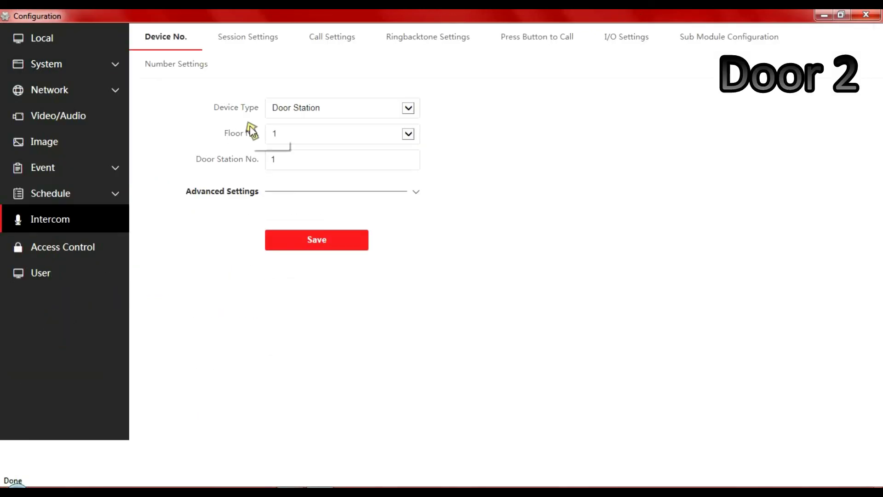
{"action": "left_click", "coordinate": [248, 37]}
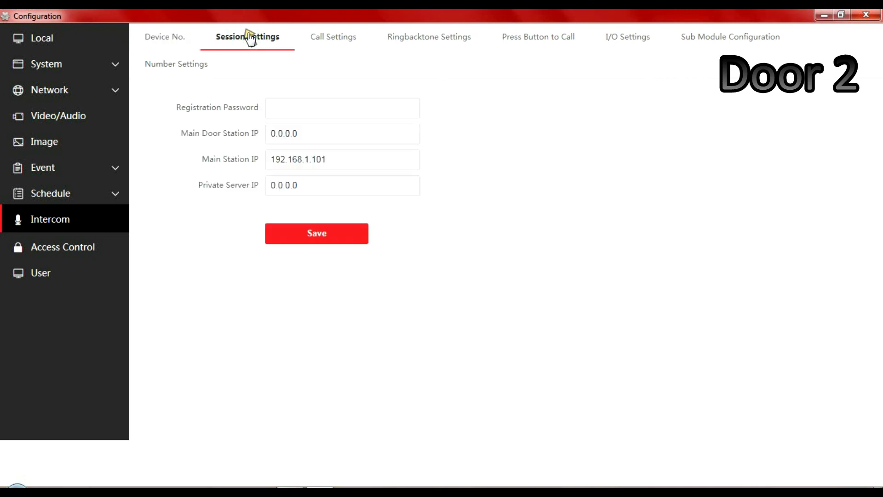
{"action": "left_click", "coordinate": [294, 109]}
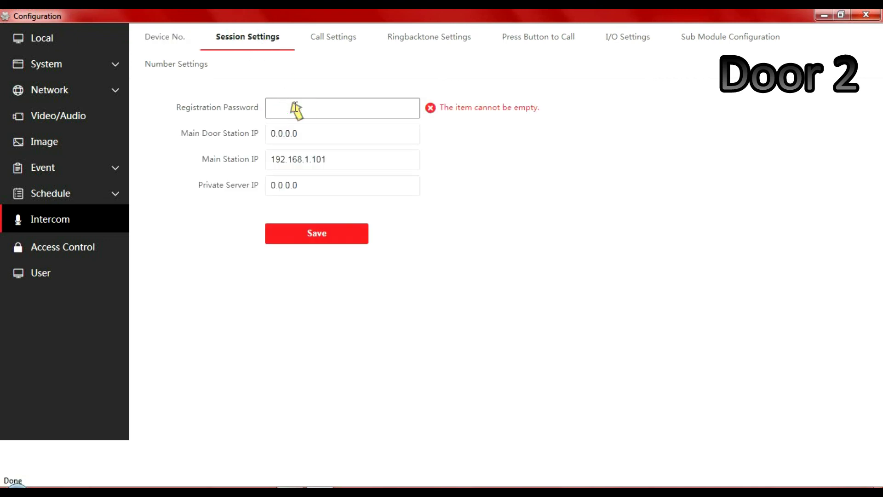
{"action": "type", "text": "1234"}
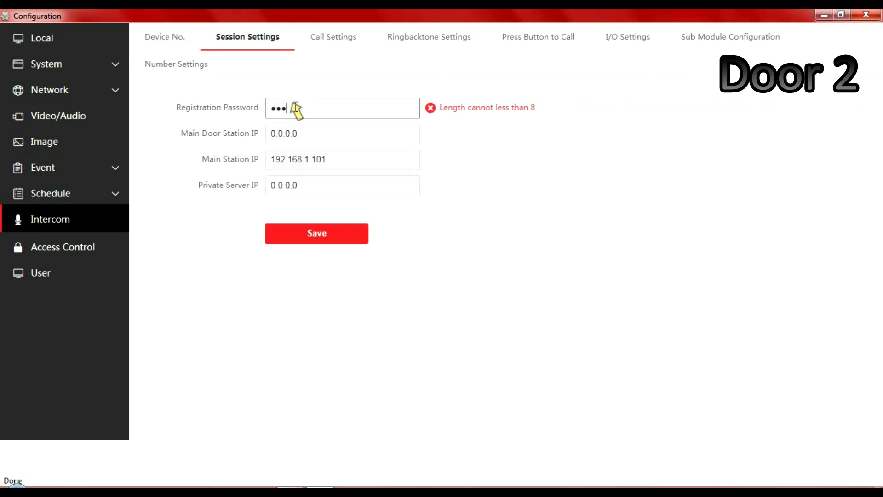
{"action": "type", "text": "56789"}
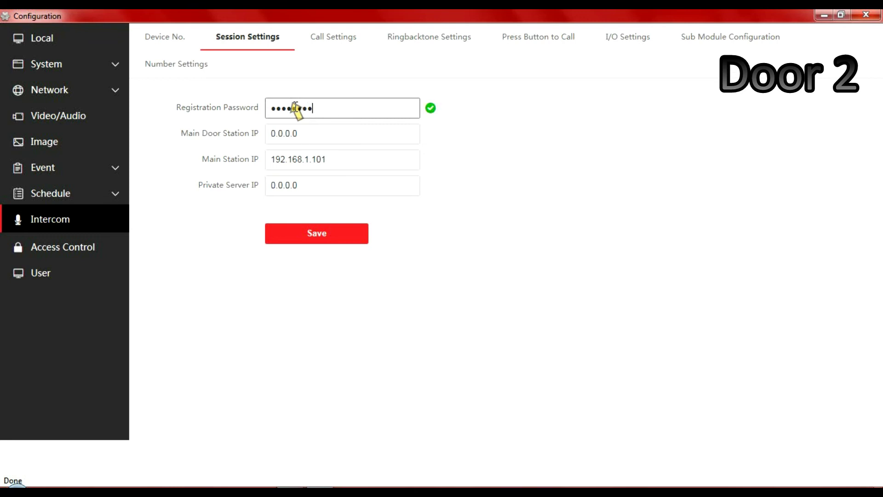
- Set Main Door Station IP to 192.168.1.101, save, and close the configuration
{"action": "left_click", "coordinate": [316, 134]}
{"action": "left_click_drag", "start_coordinate": [313, 133], "coordinate": [270, 134]}
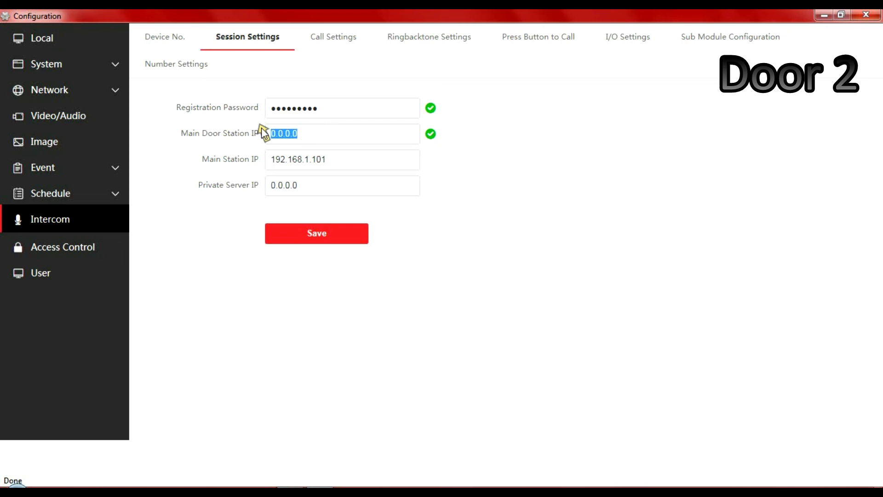
{"action": "type", "text": "1"}
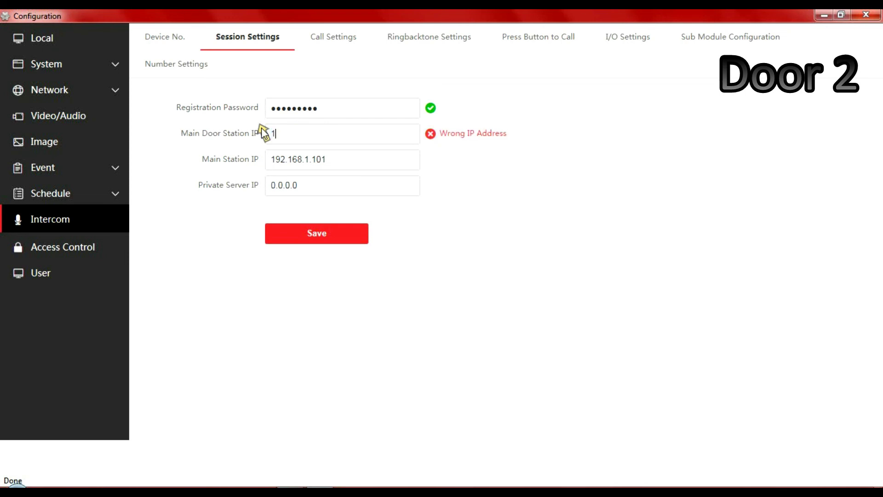
{"action": "type", "text": "92.168.1"}
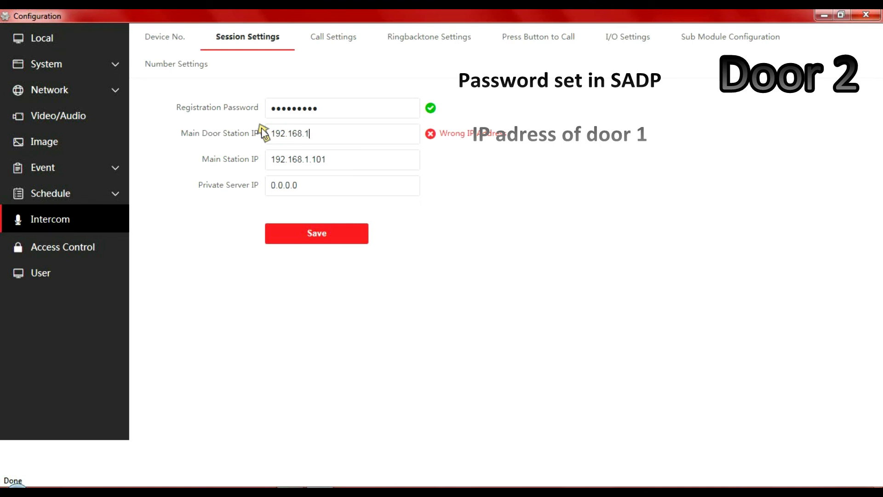
{"action": "type", "text": ".101"}
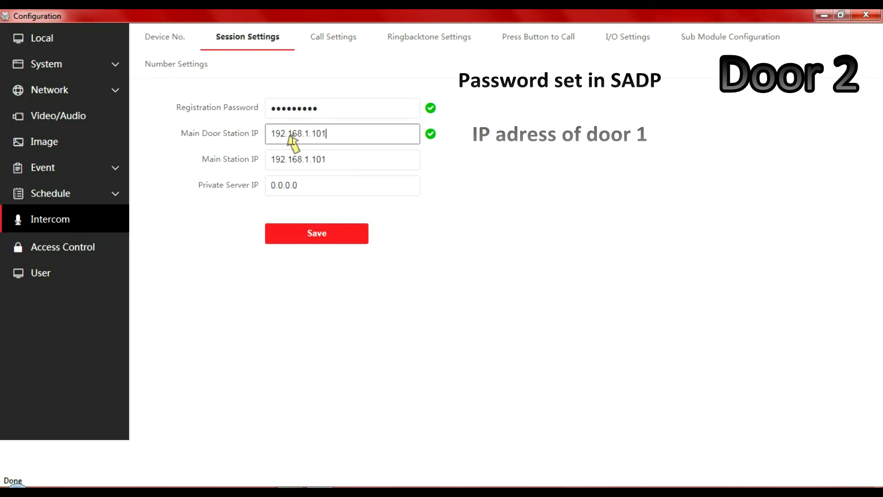
{"action": "left_click", "coordinate": [331, 233]}
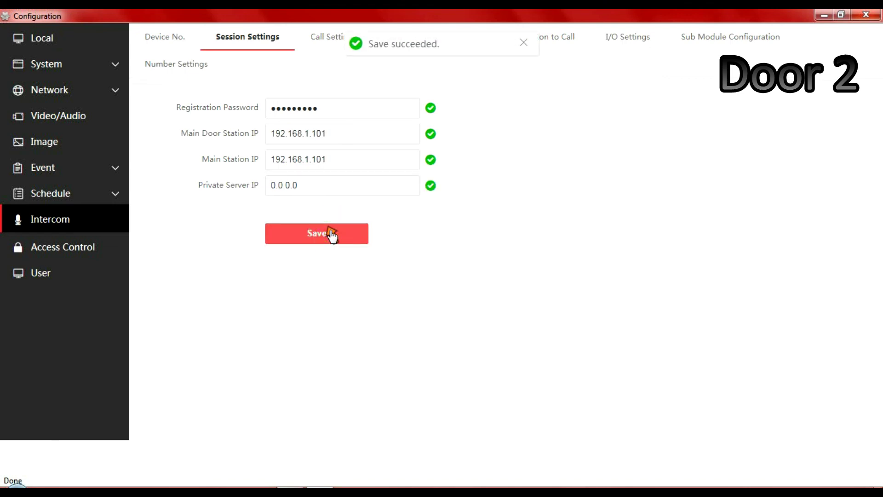
{"action": "left_click", "coordinate": [864, 15]}
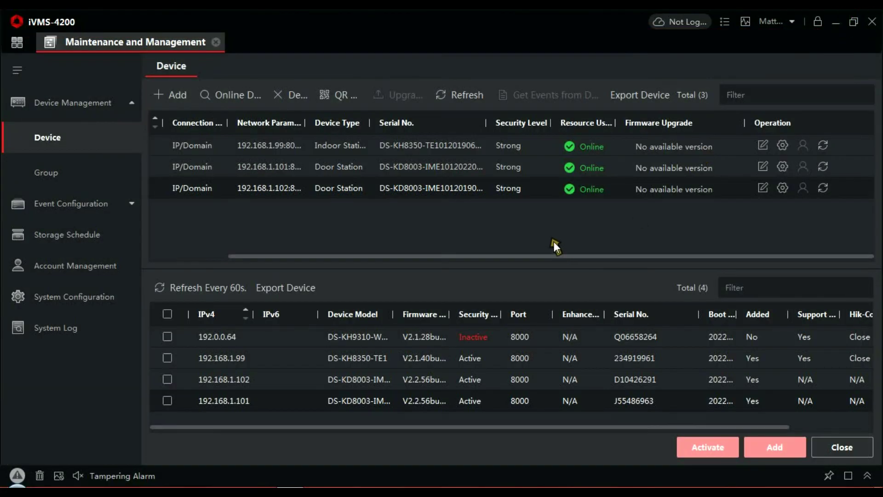